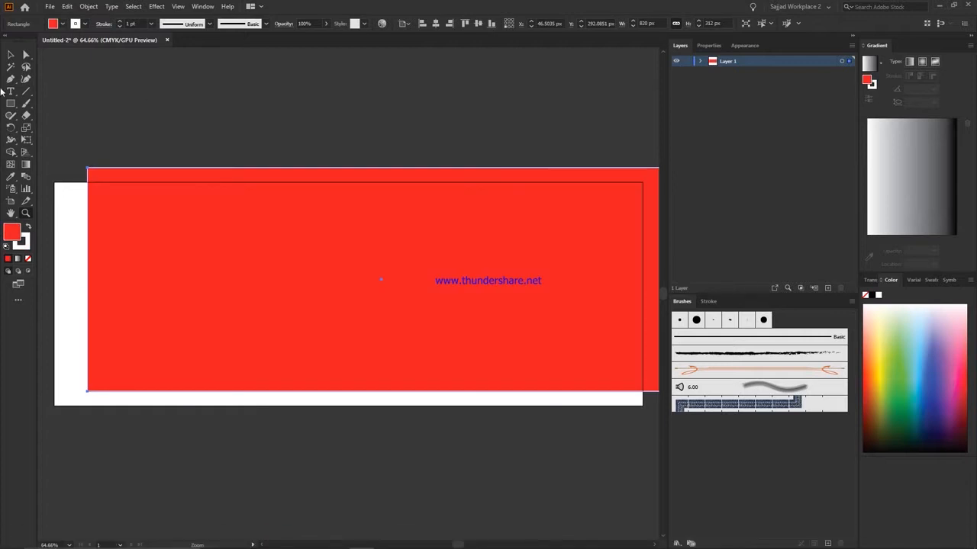
Align the red rectangle to the artboard and remove its stroke.
left_click(478, 23)
left_click_drag(11, 47, 6, 56)
left_click(11, 55)
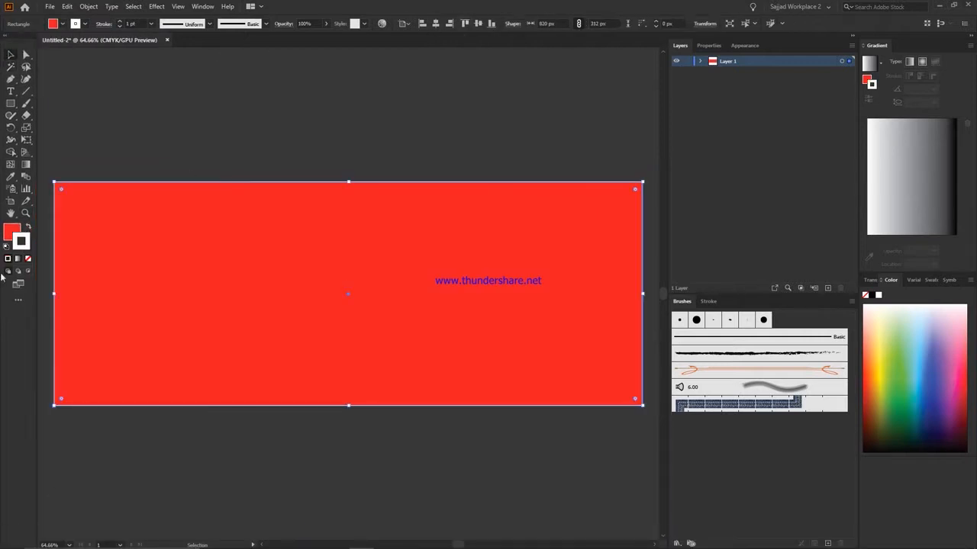
left_click(28, 258)
Draw a blue circle about 555 px wide, vertically centred on the artboard and shifted past its left edge.
mouse_move(11, 103)
left_mouse_down()
mouse_move(56, 134)
mouse_move(399, 506)
left_mouse_up()
scroll(57, 135, "down", 1)
left_click(422, 24)
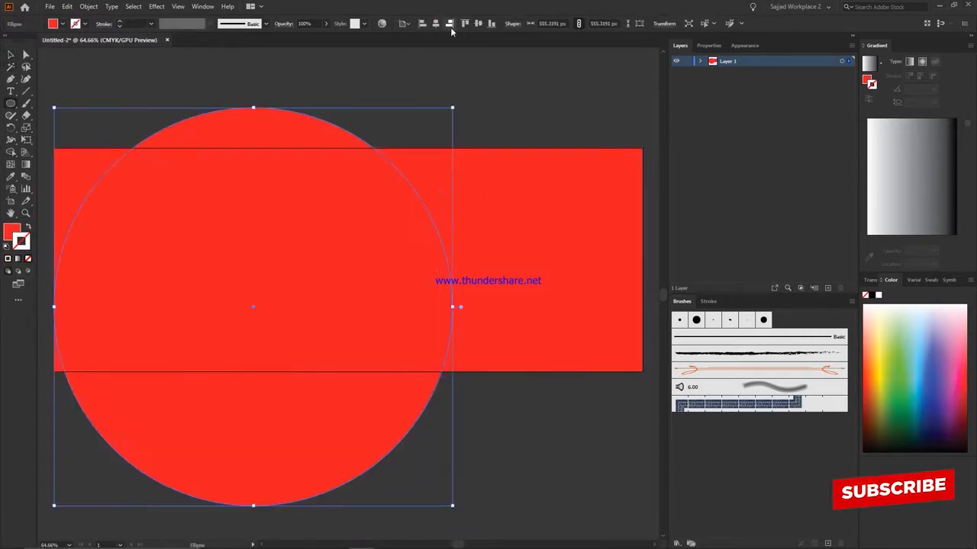
left_click(478, 24)
key("shift+Left")
key("shift+Left")
key("shift+Left")
key("shift+Left")
key("shift+Left")
key("shift+Left")
key("shift+Left")
key("shift+Left")
key("shift+Left")
key("shift+Left")
key("shift+Left")
key("shift+Left")
key("shift+Left")
key("shift+Left")
key("shift+Left")
key("shift+Left")
key("shift+Left")
key("shift+Left")
key("shift+Left")
key("shift+Left")
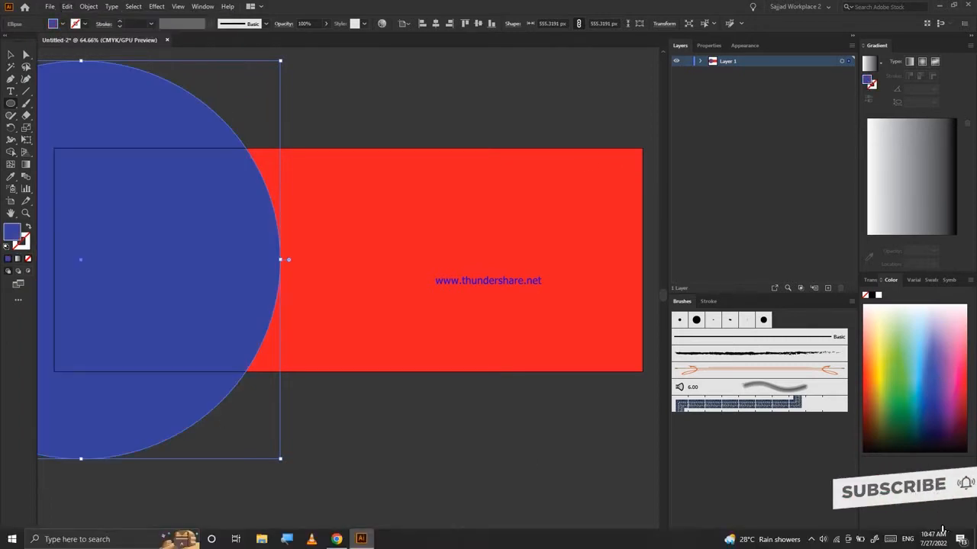
left_click_drag(9, 50, 1, 162)
Try to reflect a copy of the circle and rectangle.
key("ctrl+a")
right_click(396, 261)
mouse_move(424, 408)
left_click(526, 445)
left_click(594, 428)
key("ctrl+z")
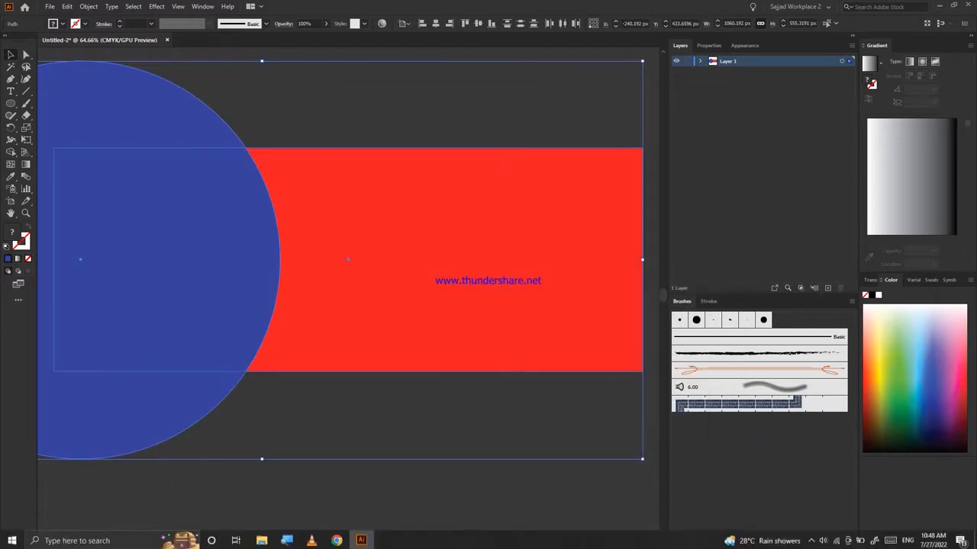
Reflect the circle and rectangle about the vertical axis and align them to the artboard's right edge.
right_click(213, 247)
mouse_move(241, 395)
left_click(343, 432)
left_click(581, 406)
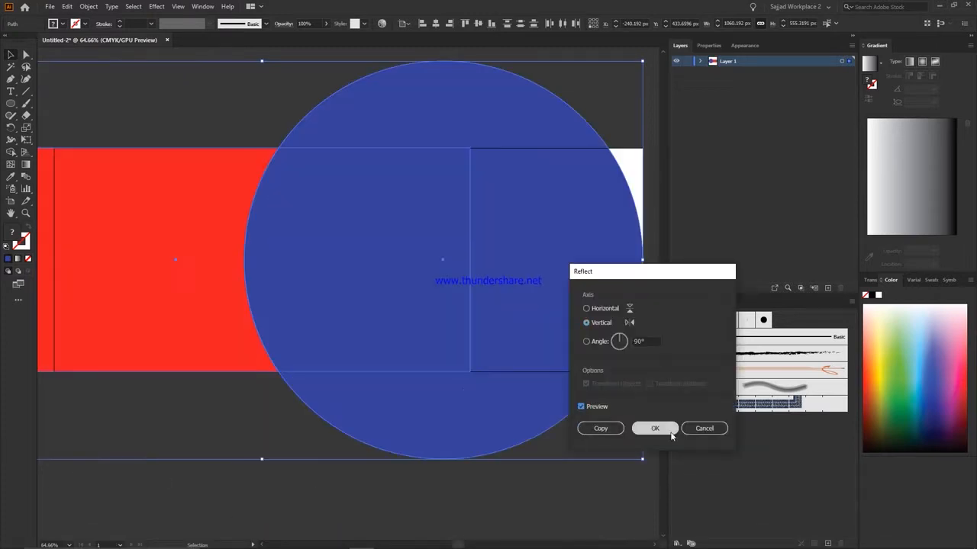
left_click(654, 428)
left_click(449, 23)
Reposition the blue circle horizontally so it covers the right half of the artboard.
left_click(526, 65)
left_click(541, 104)
left_click_drag(541, 105, 631, 100)
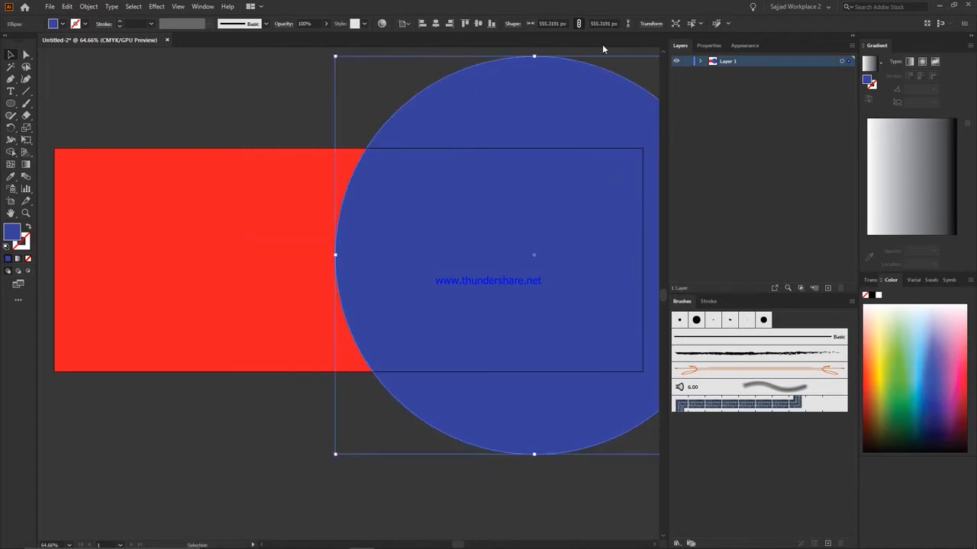
key("shift+Right")
key("shift+Right")
key("shift+Right")
key("shift+Right")
key("shift+Right")
key("shift+Right")
key("shift+Right")
key("shift+Right")
key("shift+Right")
key("shift+Right")
key("shift+Right")
key("shift+Right")
key("shift+Right")
key("shift+Right")
key("shift+Right")
key("shift+Right")
key("shift+Right")
key("shift+Right")
key("shift+Right")
key("shift+Left")
key("shift+Left")
key("shift+Left")
key("shift+Left")
key("Page_Up")
key("shift+Left")
key("shift+Left")
key("shift+Left")
key("shift+Left")
key("shift+Left")
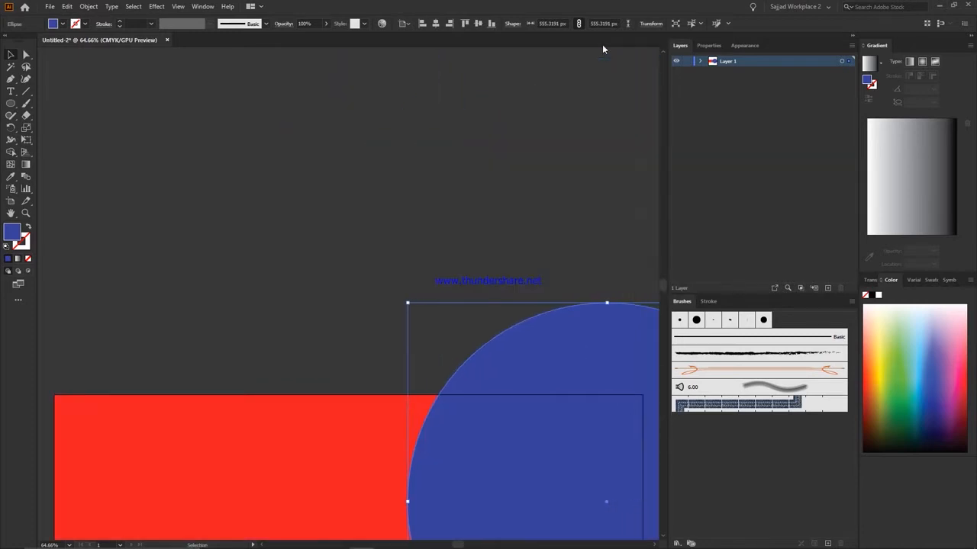
key("ctrl+minus")
key("shift+Left")
key("shift+Left")
key("shift+Left")
key("shift+Left")
key("shift+Left")
key("shift+Left")
key("shift+Left")
key("shift+Left")
key("shift+Left")
key("shift+Left")
key("shift+Left")
key("shift+Left")
key("shift+Left")
key("shift+Left")
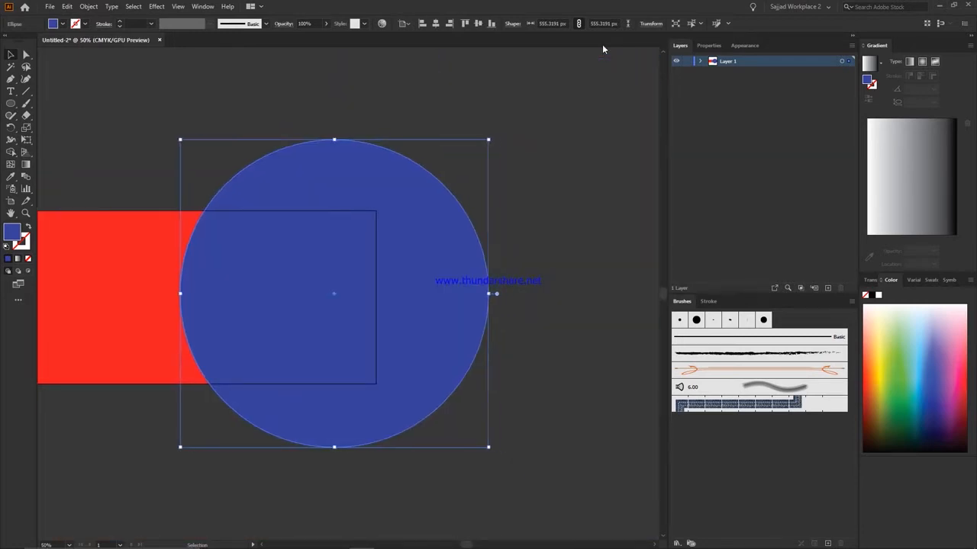
key("Right")
key("Right")
key("Right")
key("Right")
key("Right")
key("Right")
key("Right")
key("Right")
key("Right")
key("Right")
key("Right")
key("Right")
key("Right")
key("Right")
Trim away the parts of the blue circle outside the rectangle with the Shape Builder tool.
left_click_drag(580, 160, 306, 328)
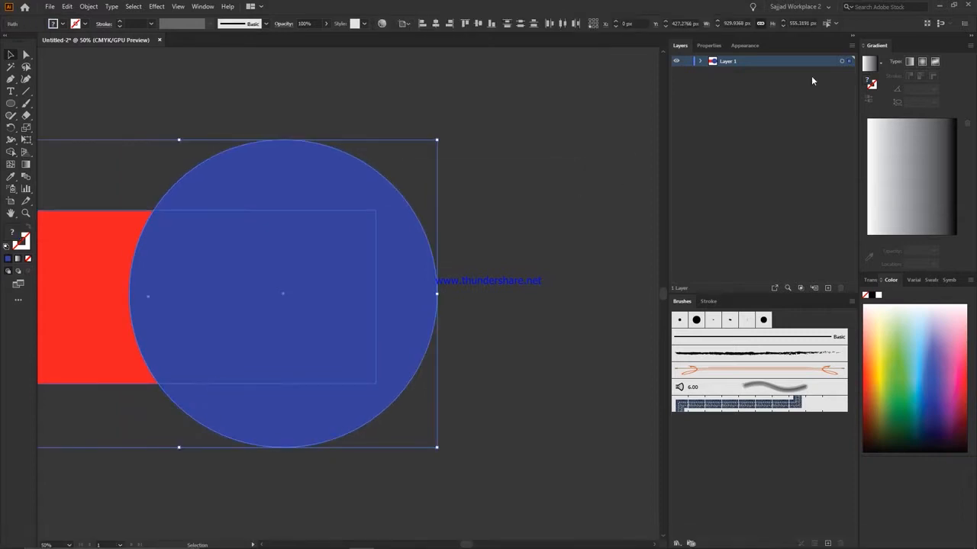
key("shift+m")
left_click(385, 192, "alt")
key("v")
key("ctrl+shift+a")
key("ctrl+0")
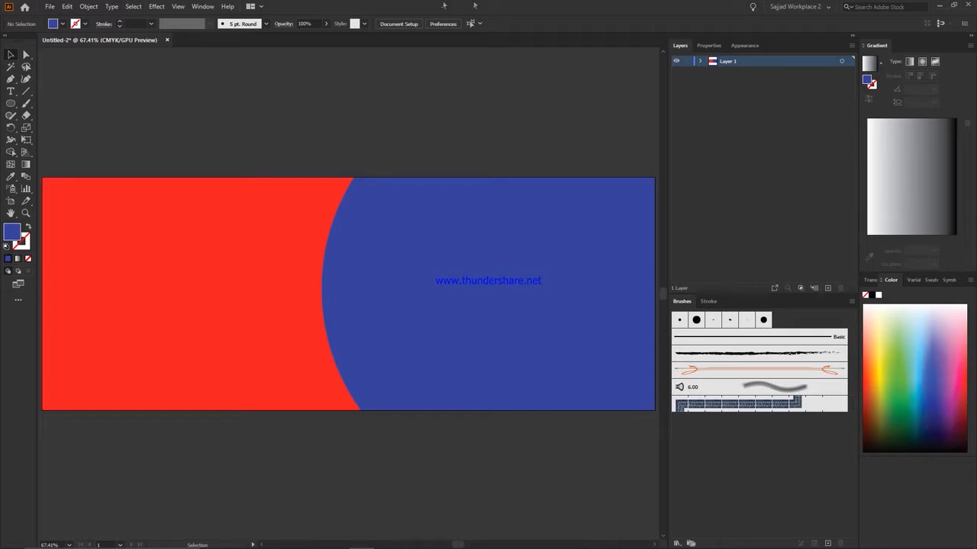
Align the red rectangle to the artboard's bottom edge and the blue shape to its right edge and vertical centre.
left_click(438, 263)
key("ctrl+minus")
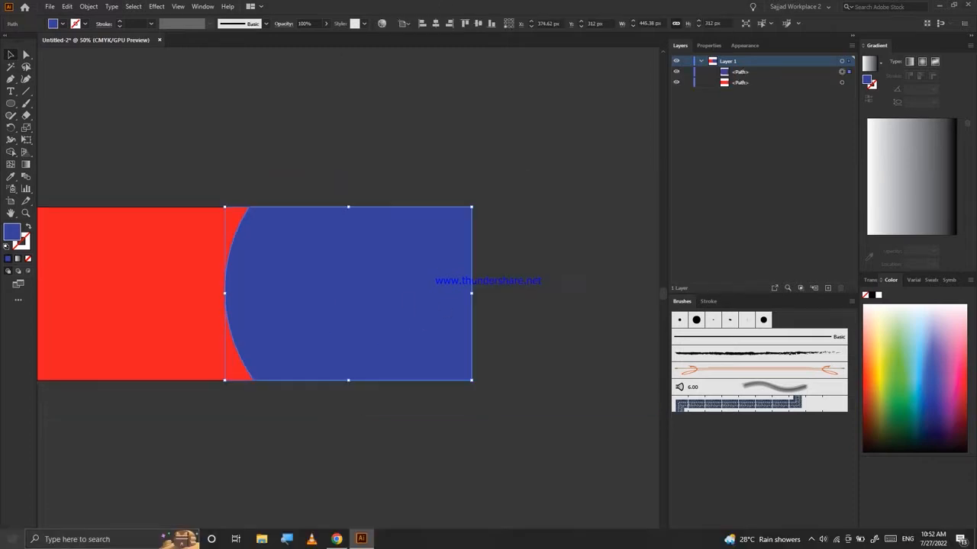
left_click(213, 305)
left_click(493, 25)
scroll(381, 294, "up", 1)
left_click(381, 294)
left_click(449, 24)
left_click(475, 23)
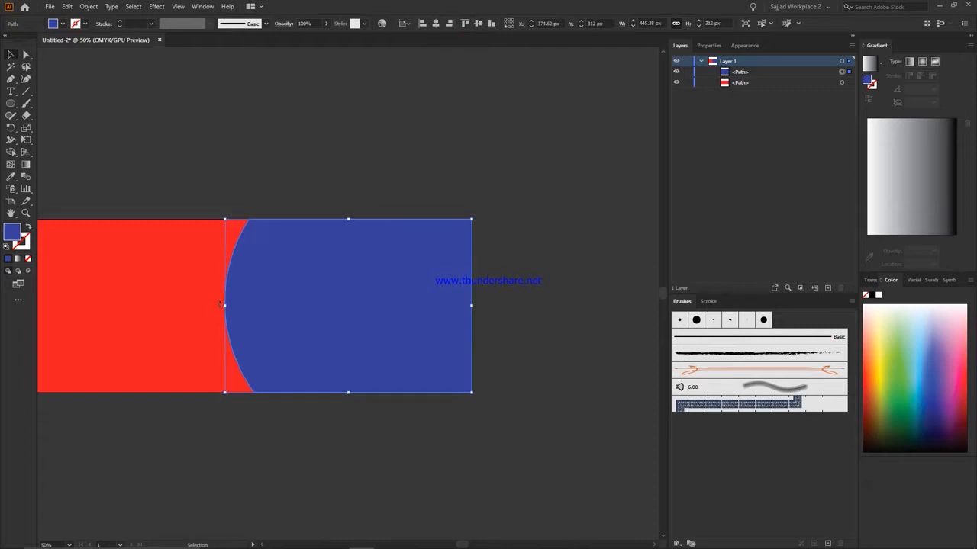
Narrow the blue shape from its curved left side to about 387 px wide.
left_click_drag(224, 306, 257, 306)
left_click(370, 209)
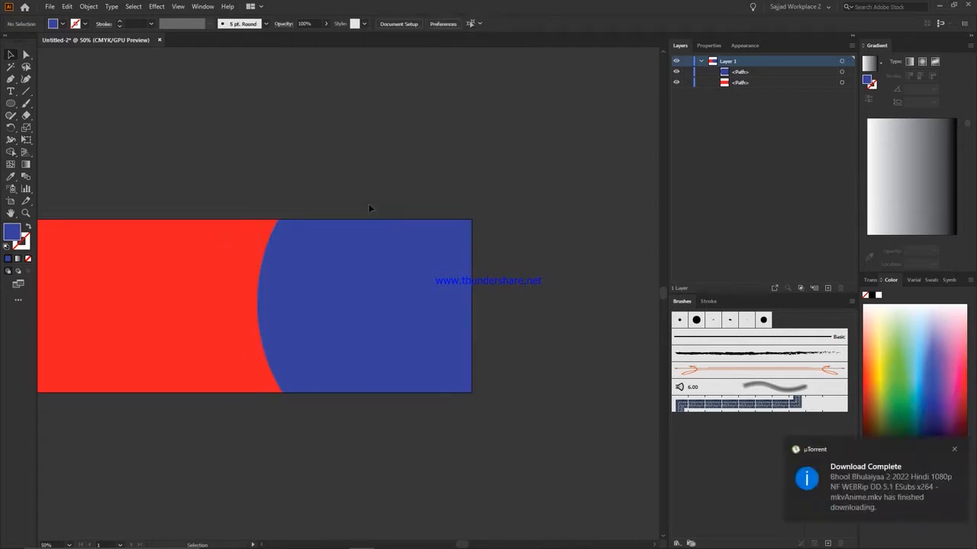
key("ctrl+0")
Recolour the curved blue shape light green and the red rectangle white.
left_click(442, 264)
right_click(392, 177)
left_click(198, 317, "shift")
right_click(189, 321)
left_click(893, 351)
left_click(602, 124)
left_click(186, 270)
left_click(922, 238)
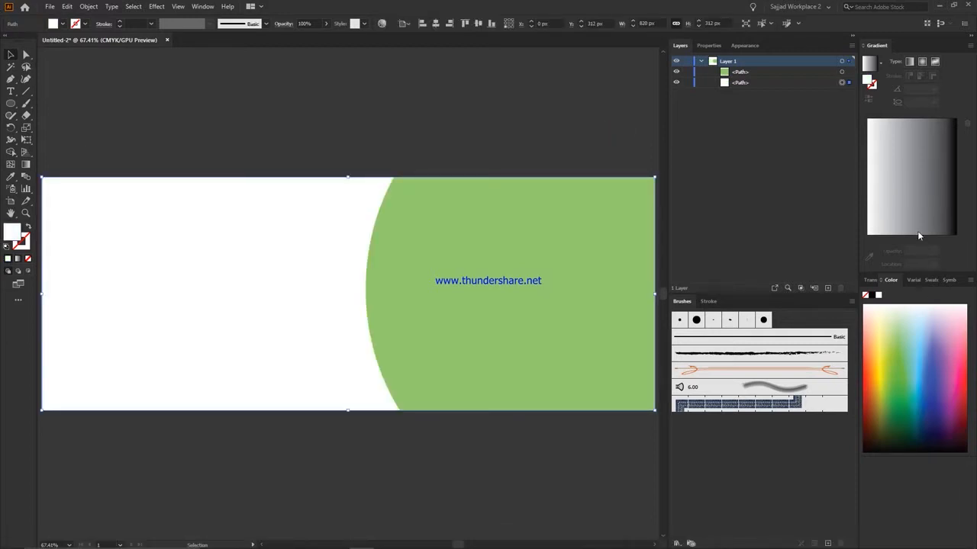
Recolour the curved green shape purple and lock the white background rectangle.
left_click(611, 306)
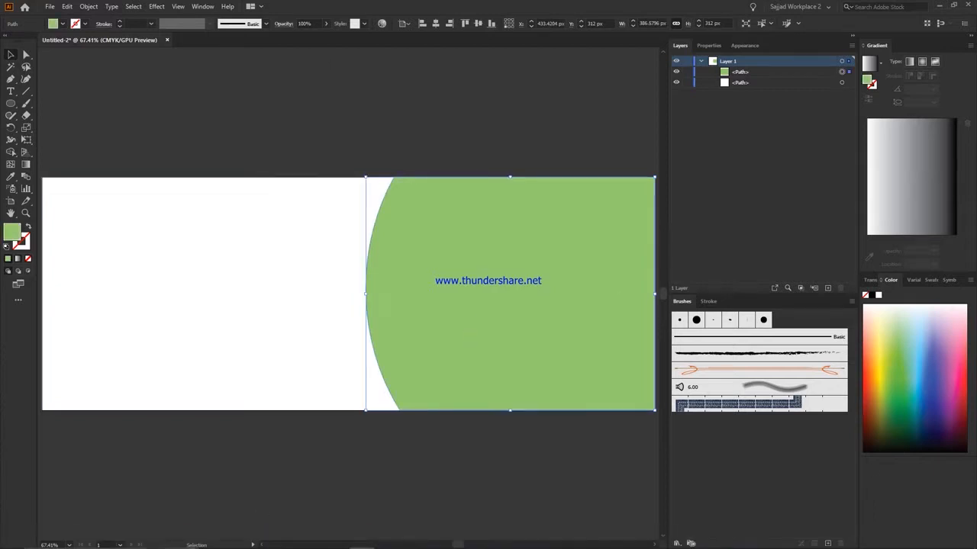
left_click(938, 359)
left_click(687, 81)
Move the middle anchor point of the purple shape's curved edge to the left to deepen the bulge.
key("a")
scroll(419, 284, "down", 1)
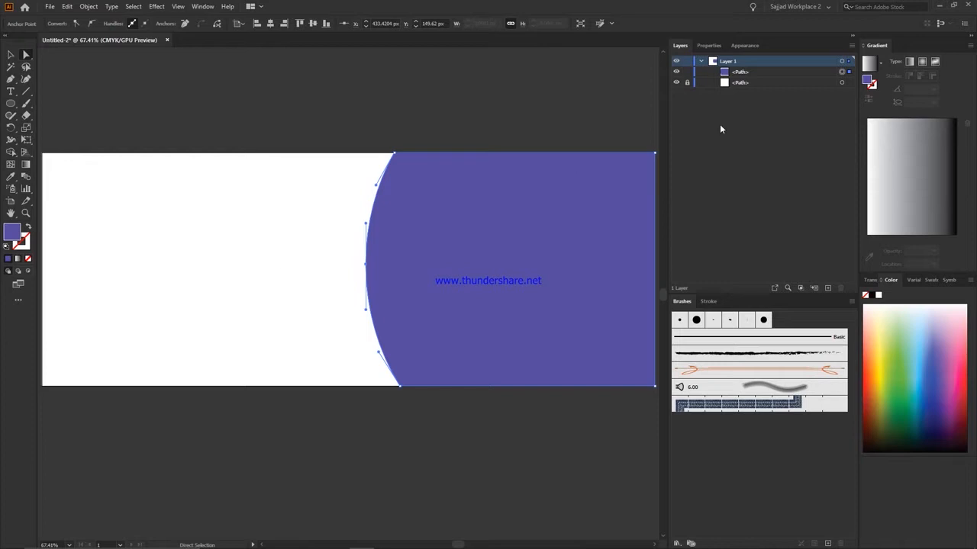
key("Left")
key("Left")
key("Left")
key("Left")
key("Left")
key("Left")
key("Left")
key("Left")
key("Left")
key("Left")
key("Left")
key("Left")
key("Left")
key("Left")
key("Left")
key("Left")
key("Left")
key("Left")
key("Left")
key("Left")
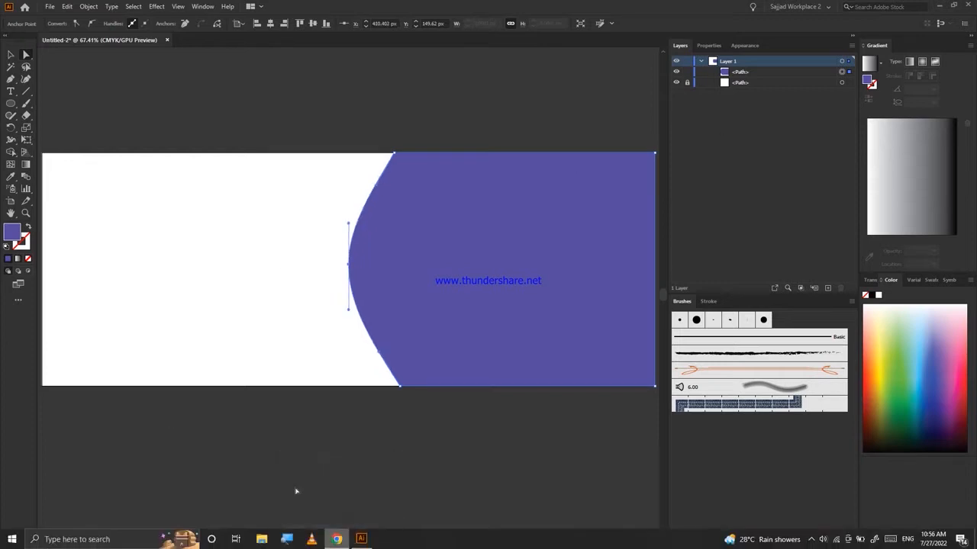
key("v")
Switch to File Explorer and open the folder containing the gradient portrait photo.
left_click(267, 450)
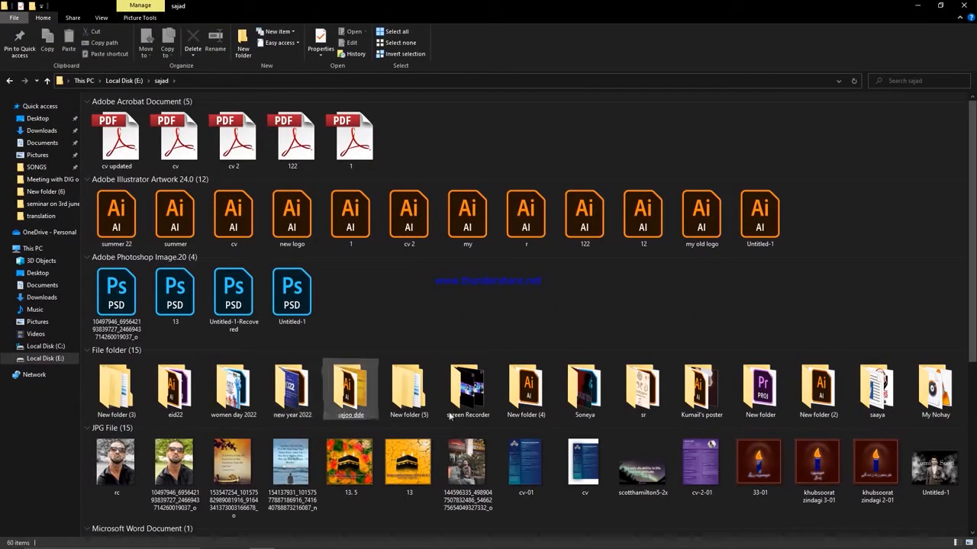
left_click(760, 390)
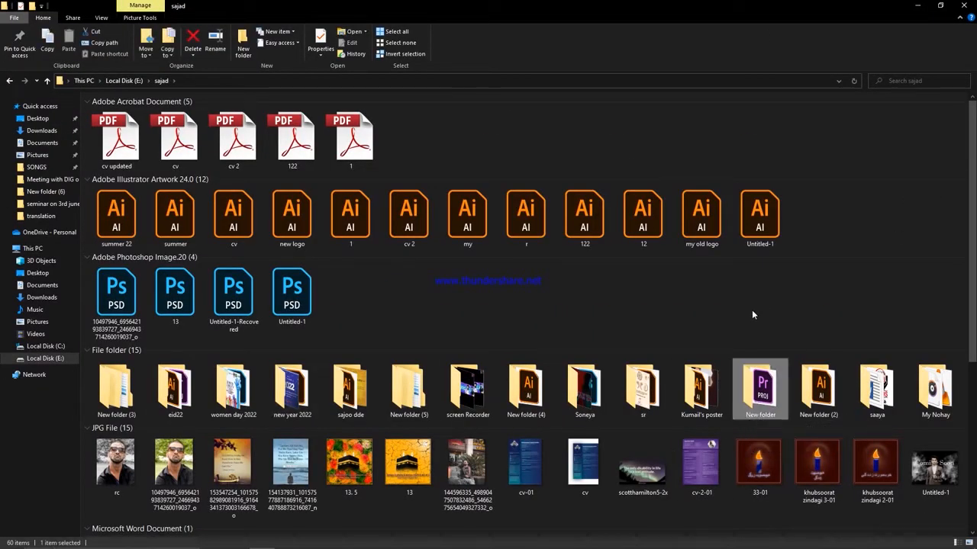
scroll(534, 458, "down", 2)
left_click(454, 442)
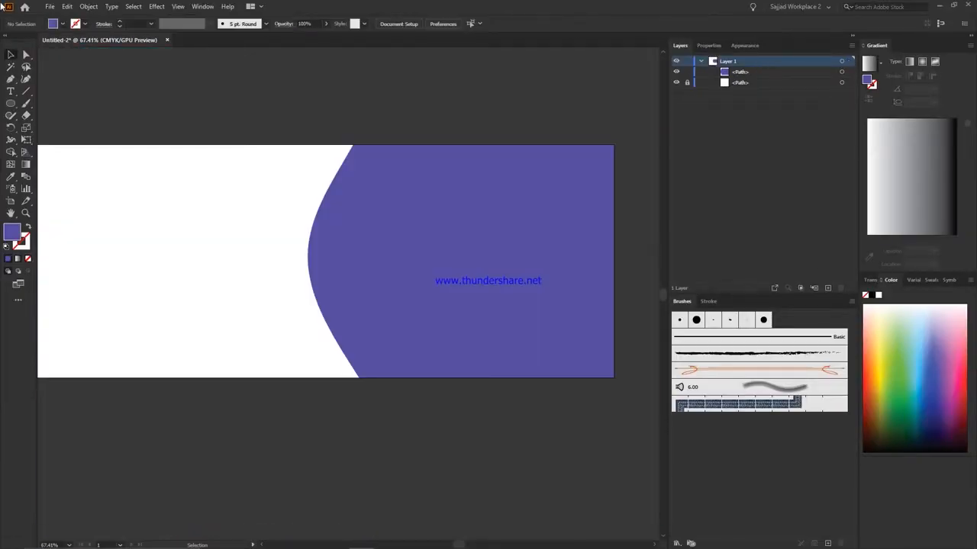
Place the gradient portrait photo in the Illustrator document and arrange it behind the purple curved shape.
left_click(50, 6)
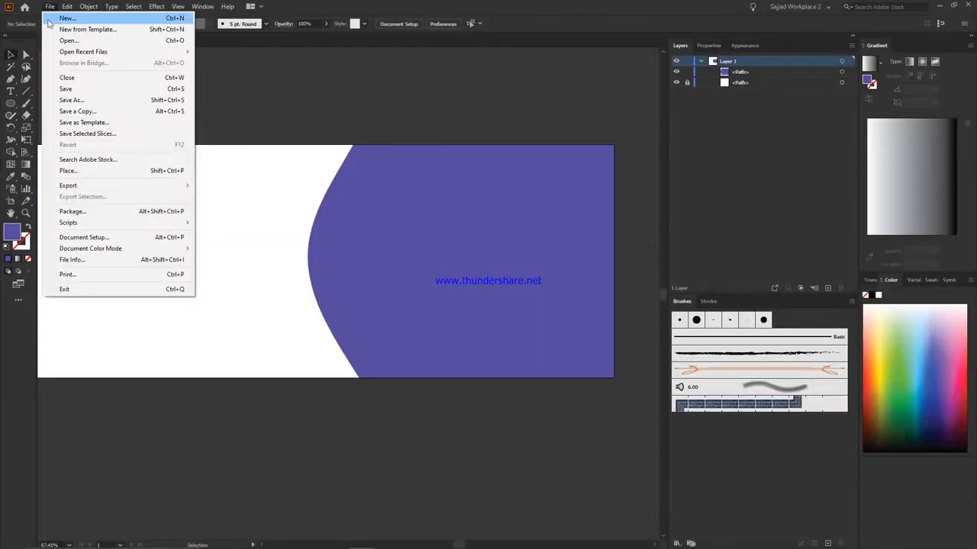
left_click(65, 163)
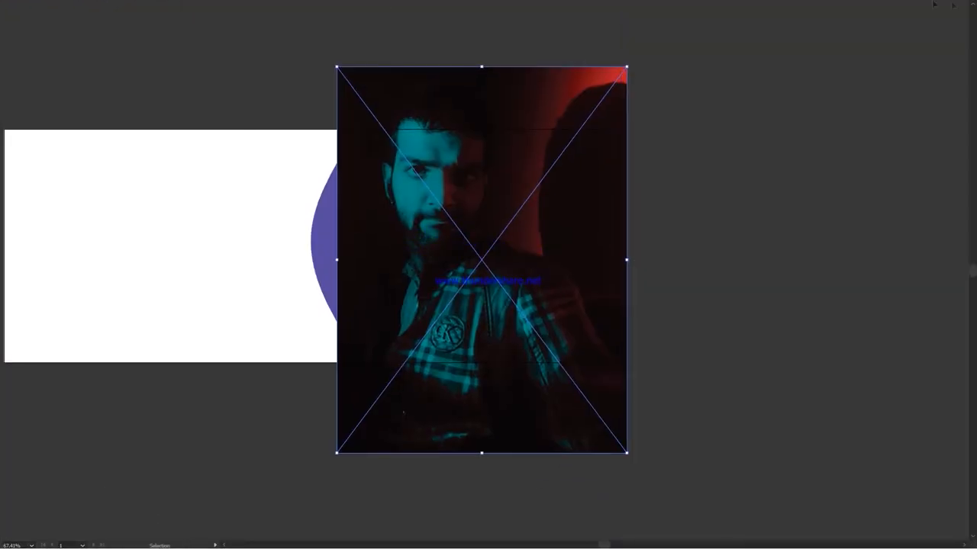
scroll(315, 266, "up", 1)
right_click(510, 104)
mouse_move(538, 188)
left_click(649, 211)
scroll(345, 429, "down", 2)
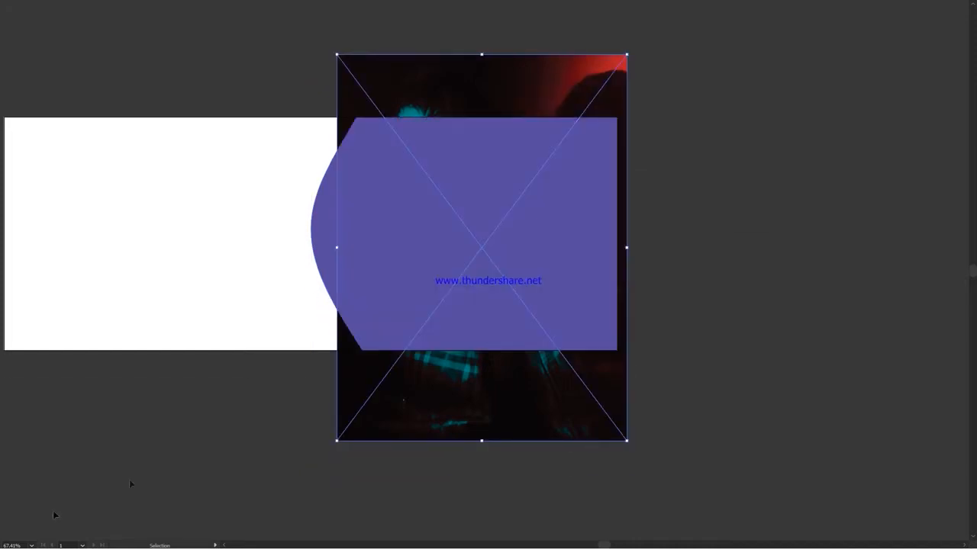
Clip the photo with the curved shape and reshape the anchors of the mask's curved left edge.
key("ctrl+7")
left_click(871, 4)
key("f")
key("a")
key("f")
key("f")
left_click_drag(334, 149, 215, 387)
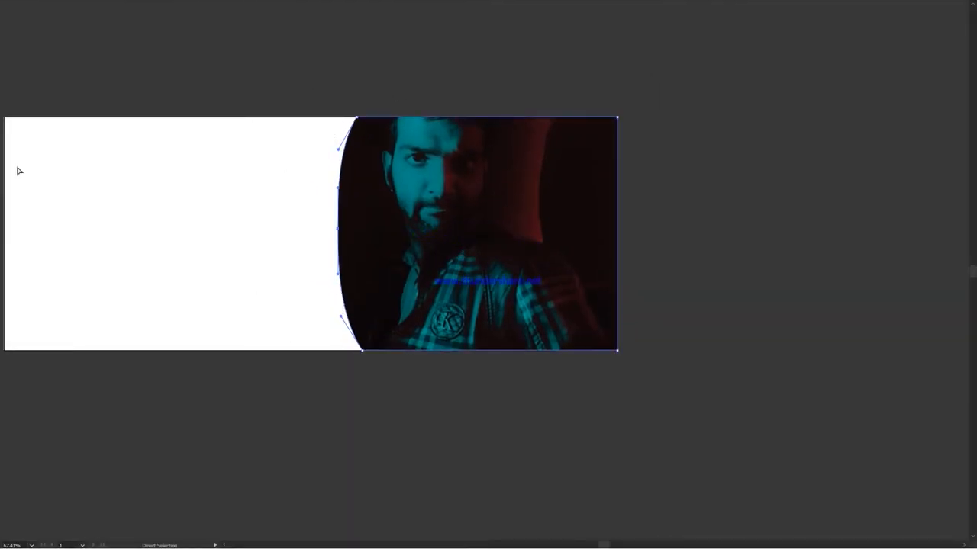
Shift the photo inside the clipping mask to the left and down to show the whole head.
left_click(484, 124)
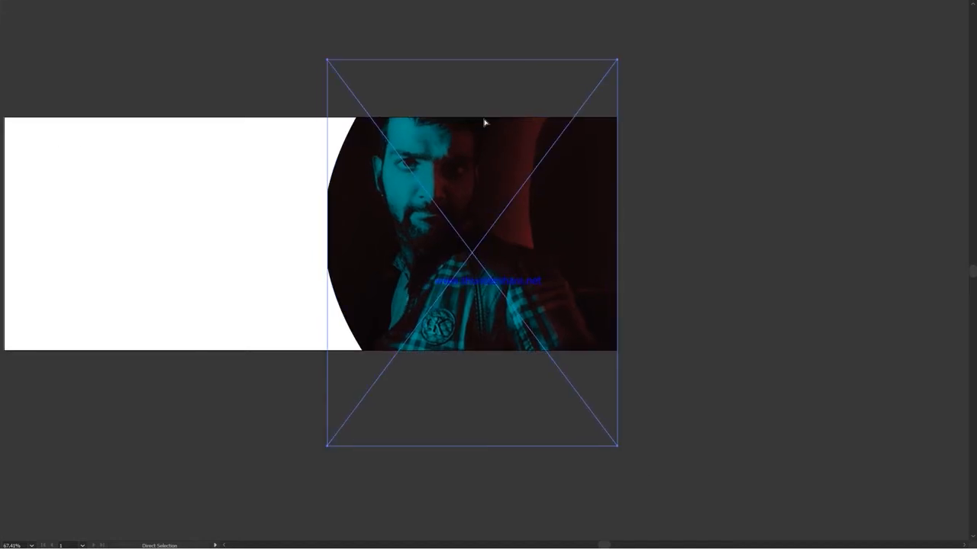
key("Left")
key("Left")
key("Left")
key("Left")
key("Left")
key("Down")
key("Down")
key("Down")
key("Down")
key("Down")
key("Down")
key("Down")
key("Down")
key("Down")
key("Down")
key("Down")
key("Down")
key("Down")
key("Down")
key("Down")
key("Down")
key("Right")
key("Right")
key("Right")
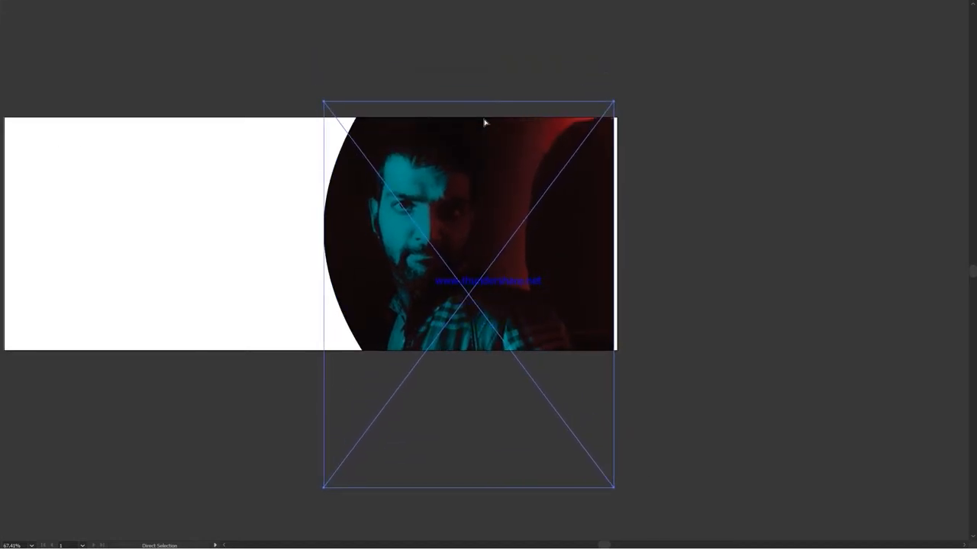
Enlarge the photo slightly to fill the mask's right edge and fine-tune its vertical position.
left_click_drag(613, 488, 621, 498)
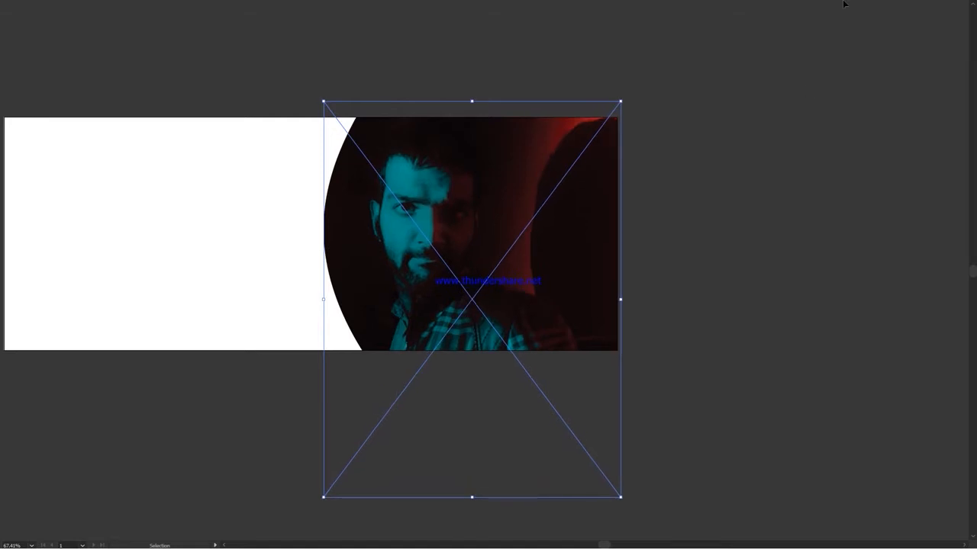
key("Up")
key("Up")
key("Up")
key("Up")
key("Up")
key("Up")
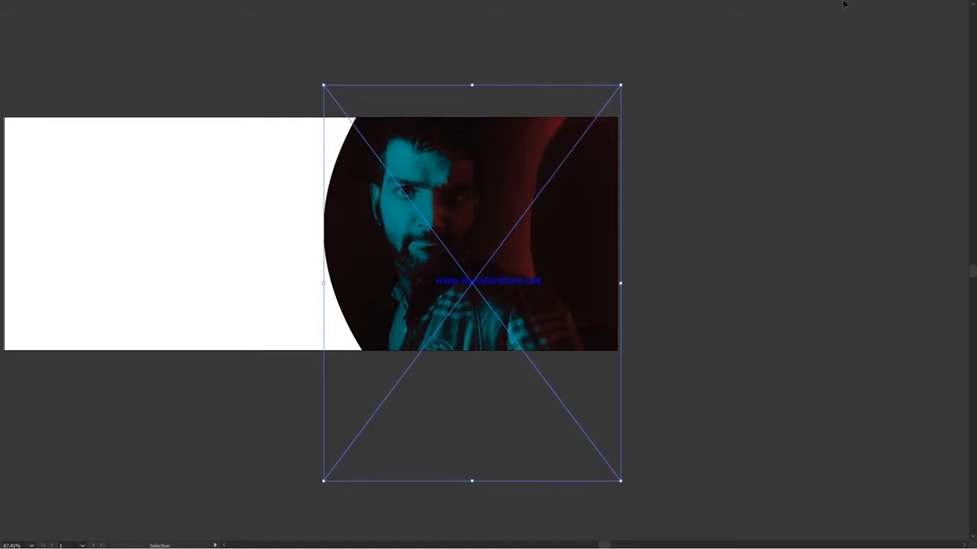
key("Down")
key("Down")
key("Down")
key("Down")
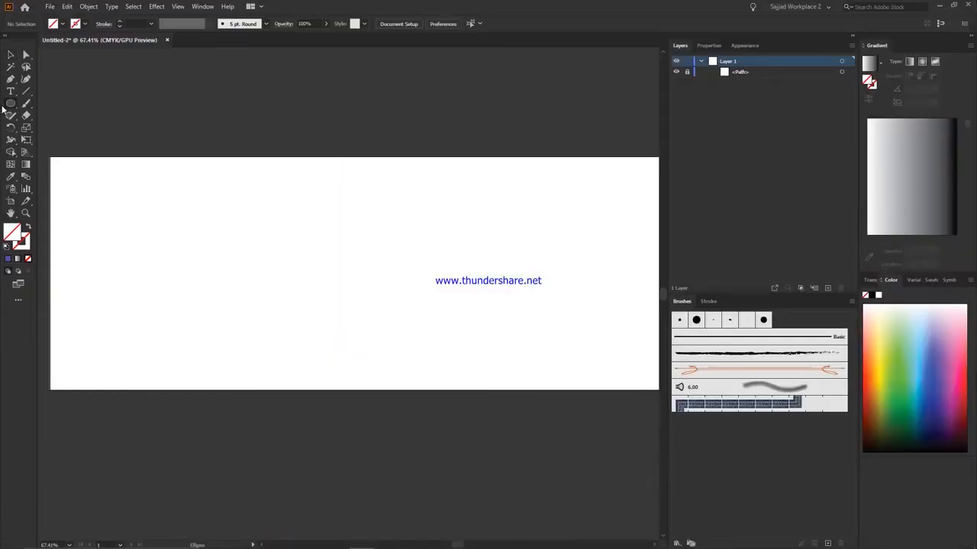
Draw hexagons about 234 px wide at the artboard's top-left corner with a black stroke and no fill.
left_click(11, 104)
left_click(55, 142)
mouse_move(50, 151)
left_mouse_down()
mouse_move(75, 212)
mouse_move(113, 214)
left_mouse_up()
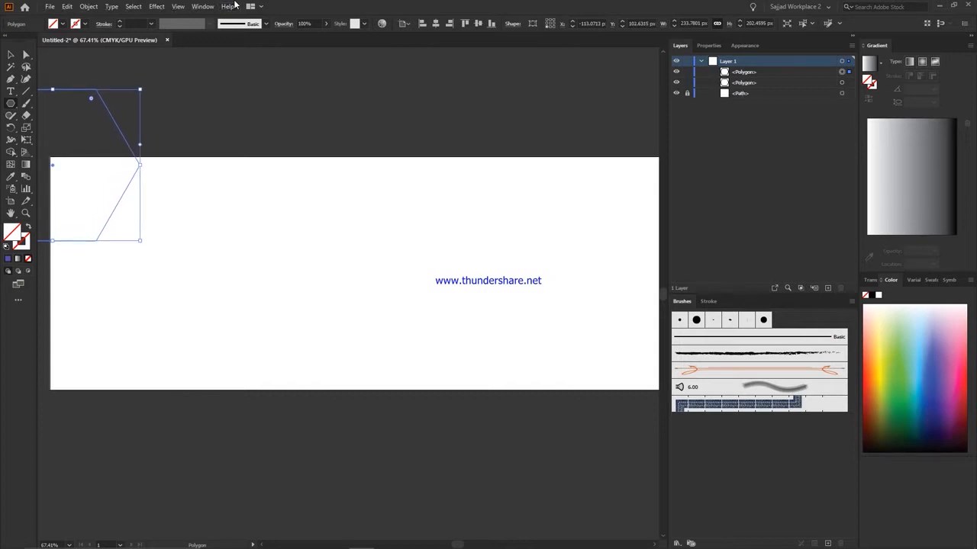
key("ctrl+a")
left_click(23, 243)
left_click(8, 259)
left_click(282, 181)
key("Escape")
Move one hexagon down so it sits directly beneath the other.
left_click(11, 55)
left_click(281, 181)
scroll(73, 276, "left", 1)
left_click(73, 276)
key("Down")
key("Down")
key("Down")
key("Down")
key("Down")
key("Down")
key("Down")
key("Down")
key("Down")
key("Down")
key("Down")
key("Down")
key("Down")
key("Down")
key("Down")
key("Down")
key("Down")
key("Down")
key("Down")
key("Down")
key("Down")
key("Down")
key("Down")
key("Down")
key("Down")
key("Down")
key("Down")
key("Down")
key("Down")
key("Down")
key("Down")
key("Down")
Scale both hexagons down to about 87 px wide and align them to the artboard's left edge.
key("ctrl+a")
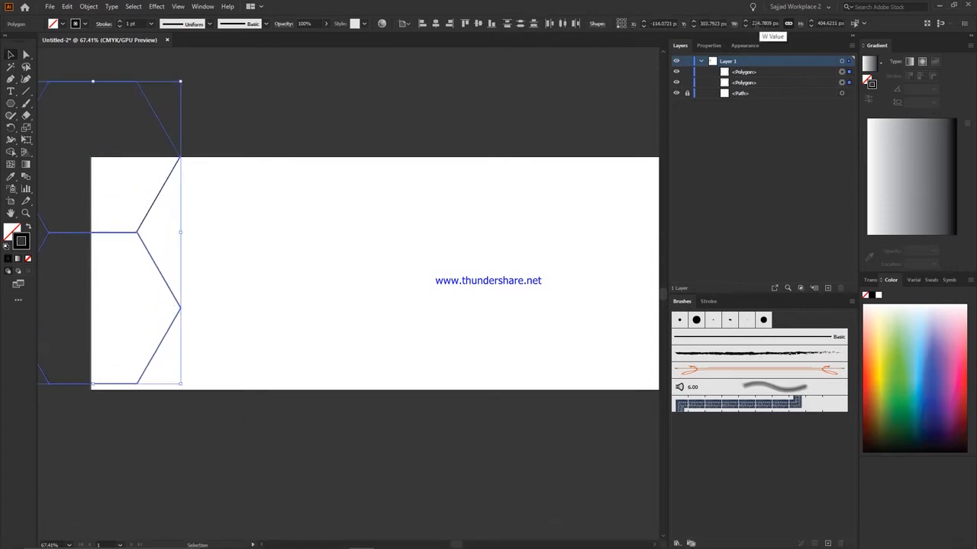
left_click(758, 24)
key("Down")
key("Down")
key("Down")
key("Down")
key("Down")
key("Down")
key("Down")
key("Down")
key("Down")
key("Down")
key("Down")
key("Down")
key("Down")
key("Down")
key("Down")
key("Down")
key("Down")
key("Down")
key("Down")
key("Down")
key("Return")
left_click(422, 24)
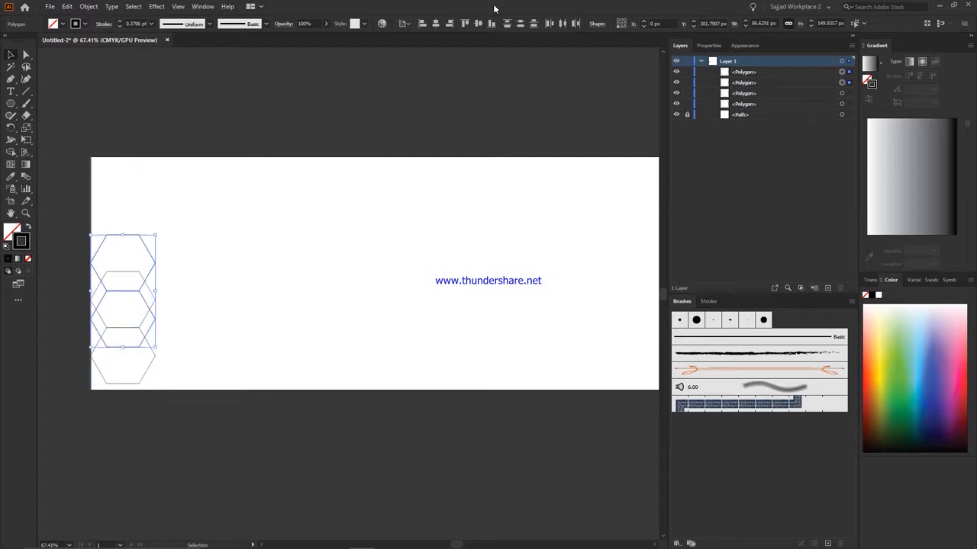
Group the column of four hexagons and paste a copy in front of it.
key("ctrl+g")
left_click_drag(391, 87, 76, 410)
key("ctrl+c")
key("ctrl+f")
Move the copied hexagon column right and half a hexagon down so it interlocks with the first column.
key("shift+Right")
key("shift+Right")
key("shift+Right")
key("shift+Right")
key("shift+Right")
key("shift+Right")
key("shift+Right")
key("shift+Right")
key("Left")
key("Left")
key("Left")
key("Left")
key("Left")
key("Left")
key("Left")
key("Left")
key("Left")
key("Left")
key("Left")
key("Left")
key("Left")
key("Left")
key("Left")
key("Left")
key("Left")
key("Left")
key("Left")
key("Left")
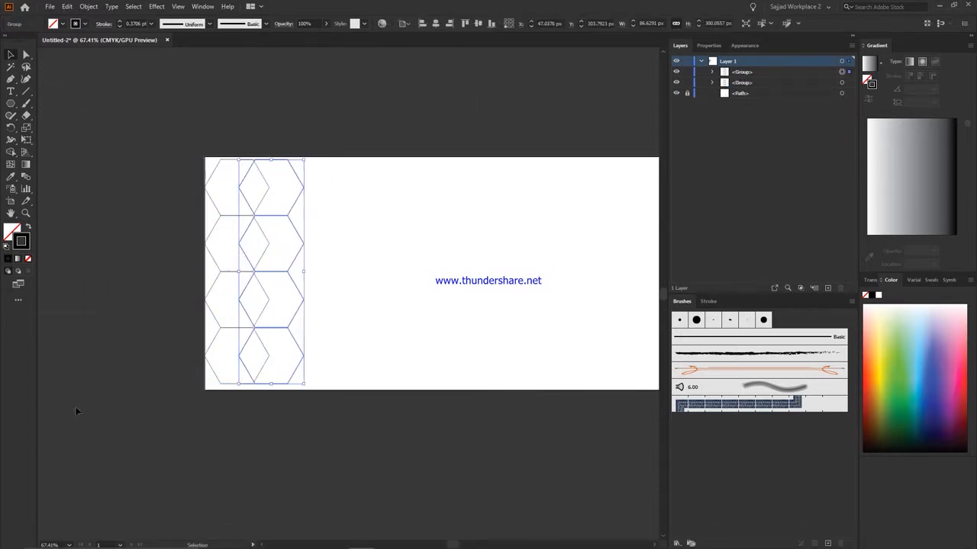
key("Down")
key("Down")
key("Down")
key("Down")
key("Down")
key("Down")
key("Down")
key("Down")
key("Down")
key("Down")
key("Down")
key("Down")
key("Down")
key("Down")
key("Down")
key("Down")
key("Down")
key("Down")
key("Down")
key("Down")
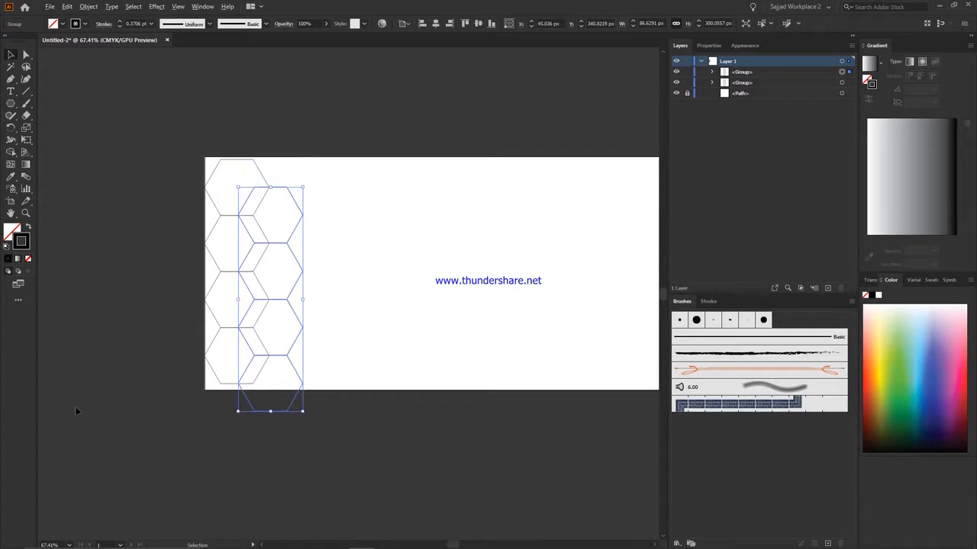
key("Right")
key("Right")
key("Right")
key("Right")
key("Right")
key("Right")
key("Right")
key("Right")
key("Right")
key("Right")
key("Right")
key("Right")
key("Right")
key("Right")
key("Right")
key("Right")
key("Right")
key("Right")
key("Right")
key("Right")
Paste a copy of the second hexagon column in front and shift it right to form a third column.
left_click_drag(493, 118, 203, 382)
left_click_drag(455, 94, 279, 287)
key("ctrl+c")
key("ctrl+f")
key("shift+Right")
key("shift+Right")
key("shift+Right")
key("shift+Right")
key("shift+Right")
key("shift+Right")
key("Left")
key("Left")
key("Left")
key("Left")
key("Left")
key("Left")
key("Left")
key("Left")
key("Left")
key("Left")
key("Left")
Raise the third hexagon column level with the first and nudge it until its edges meet the second column.
key("shift+Up")
key("shift+Up")
key("shift+Up")
key("shift+Up")
key("shift+Up")
key("Down")
key("Down")
key("Down")
key("Down")
key("Down")
key("Down")
key("Down")
key("Down")
key("Down")
key("Down")
key("Down")
key("Down")
key("Down")
key("Down")
key("Down")
key("Right")
key("Right")
key("Right")
key("Right")
key("Right")
key("Right")
key("Right")
key("Right")
key("Right")
key("Right")
key("Right")
key("Right")
key("Right")
key("Right")
key("Right")
key("Right")
key("Up")
key("Up")
key("Up")
key("Up")
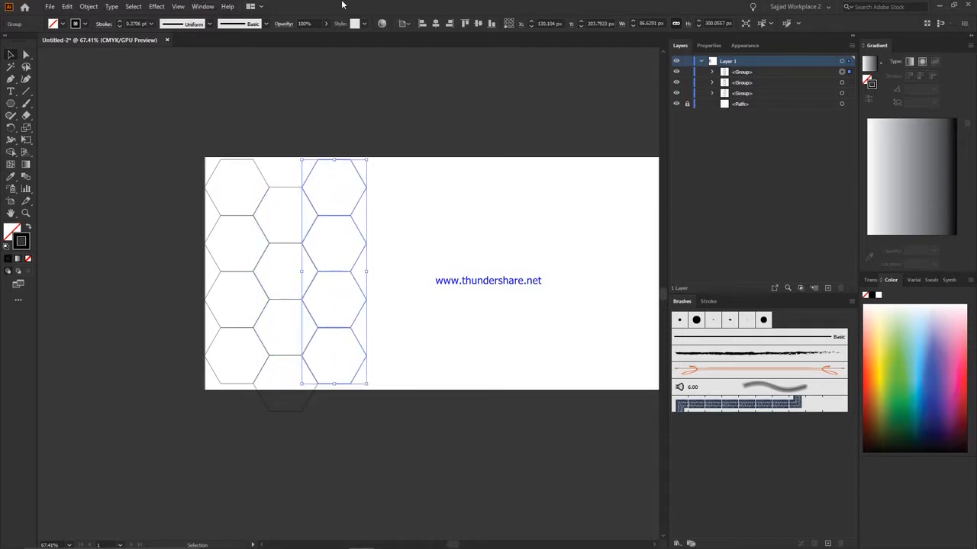
Add a fifth hexagon on top of the middle column, extending above the artboard, and regroup the column.
key("ctrl+a")
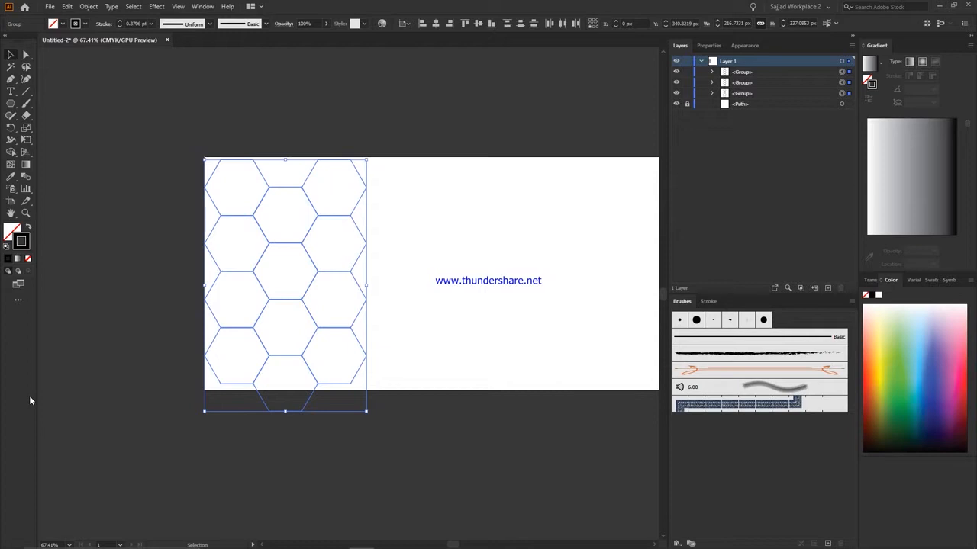
key("ctrl+1")
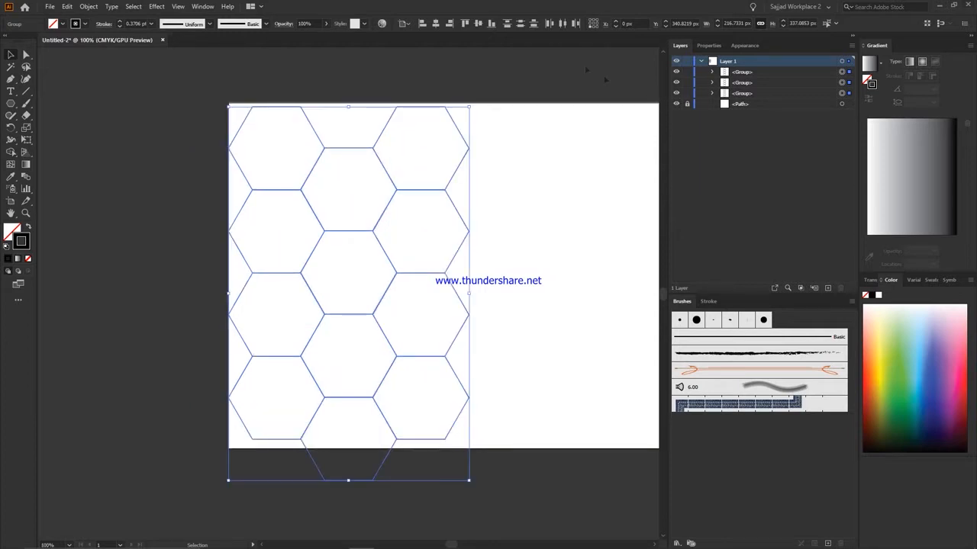
left_click_drag(586, 70, 437, 168)
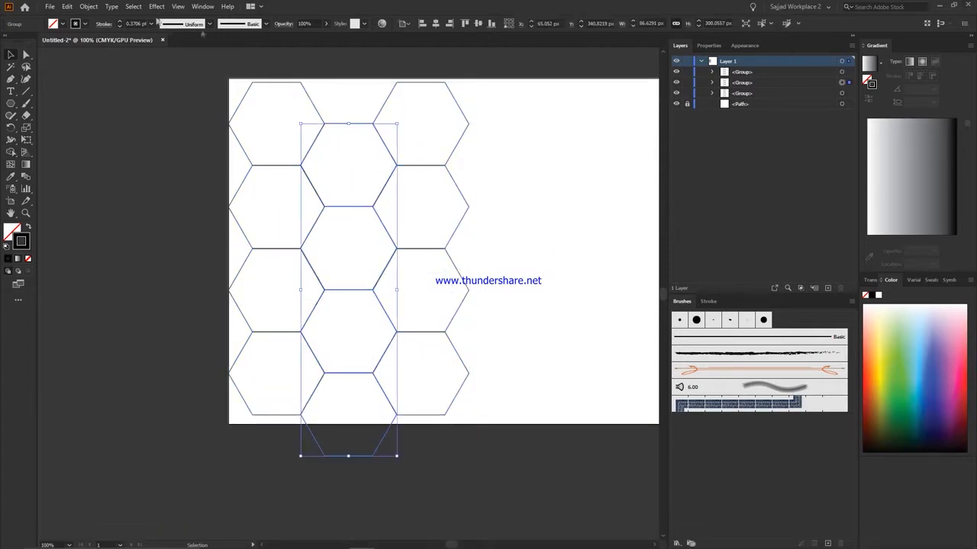
left_click(175, 118)
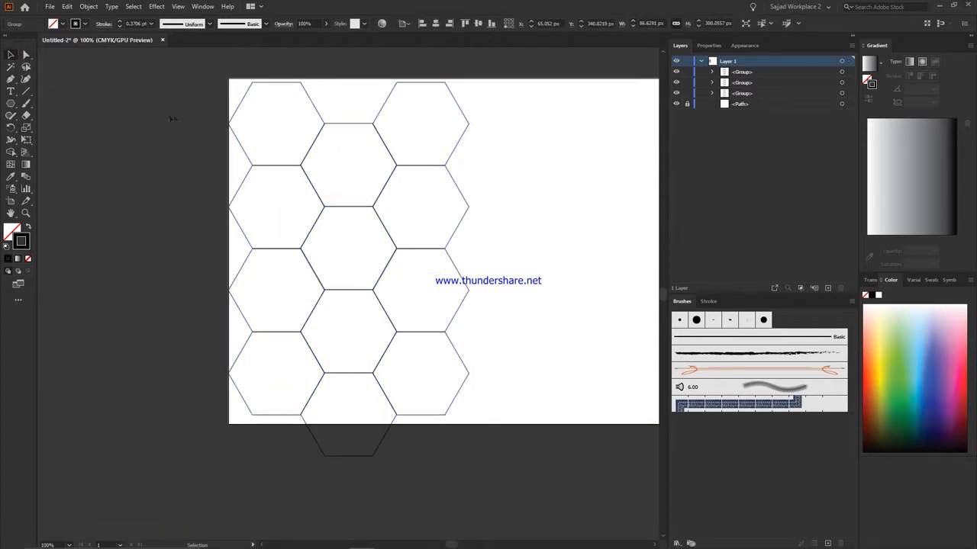
left_click(357, 125)
key("ctrl+shift+g")
left_click(345, 94)
left_click(346, 124)
scroll(537, 503, "up", 2)
key("shift+Up")
key("shift+Up")
key("shift+Up")
key("shift+Up")
key("shift+Up")
key("shift+Up")
key("shift+Up")
key("shift+Up")
key("shift+Up")
key("shift+Up")
key("shift+Up")
key("shift+Up")
key("shift+Up")
key("shift+Up")
key("shift+Up")
key("shift+Up")
key("shift+Up")
key("shift+Up")
key("shift+Up")
left_click(306, 49)
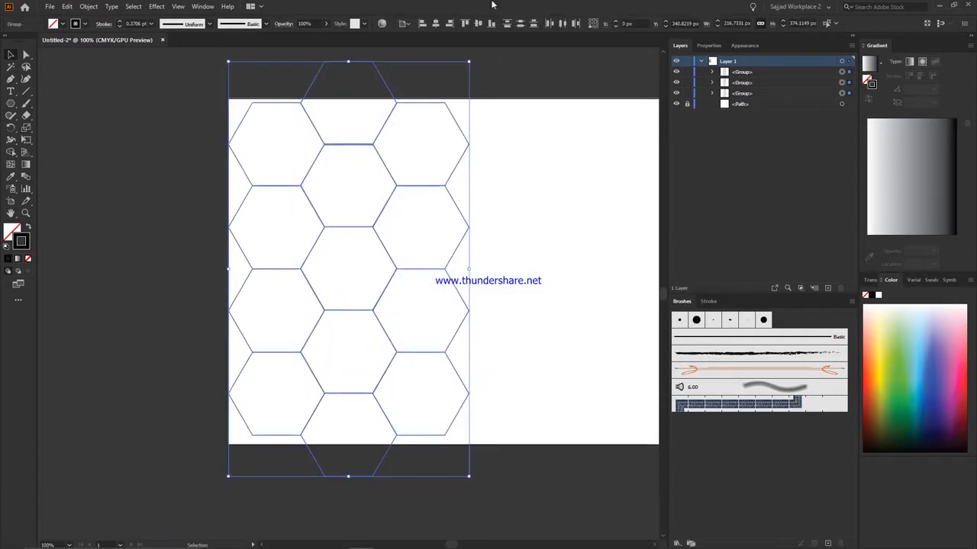
left_click(492, 271)
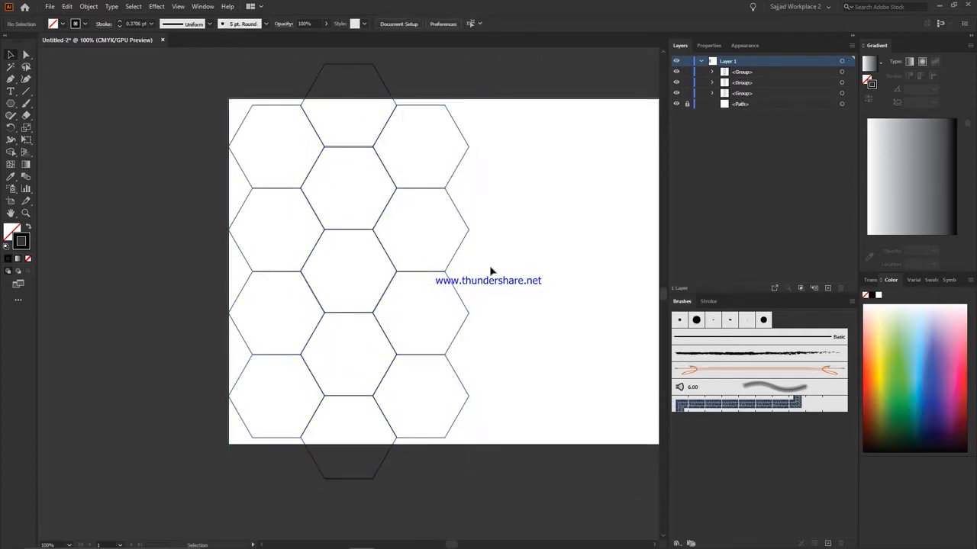
Paste a copy of the five-hexagon column in front and move it right to form the fourth column.
left_click(366, 65)
key("ctrl+c")
key("ctrl+f")
key("shift+Right")
key("shift+Right")
key("shift+Right")
key("shift+Right")
key("shift+Right")
key("shift+Right")
key("shift+Right")
key("shift+Right")
key("shift+Right")
key("shift+Right")
key("shift+Right")
key("shift+Right")
key("shift+Right")
key("shift+Right")
key("shift+Right")
key("shift+Right")
key("shift+Right")
key("shift+Right")
key("shift+Right")
key("shift+Right")
key("shift+Left")
key("shift+Left")
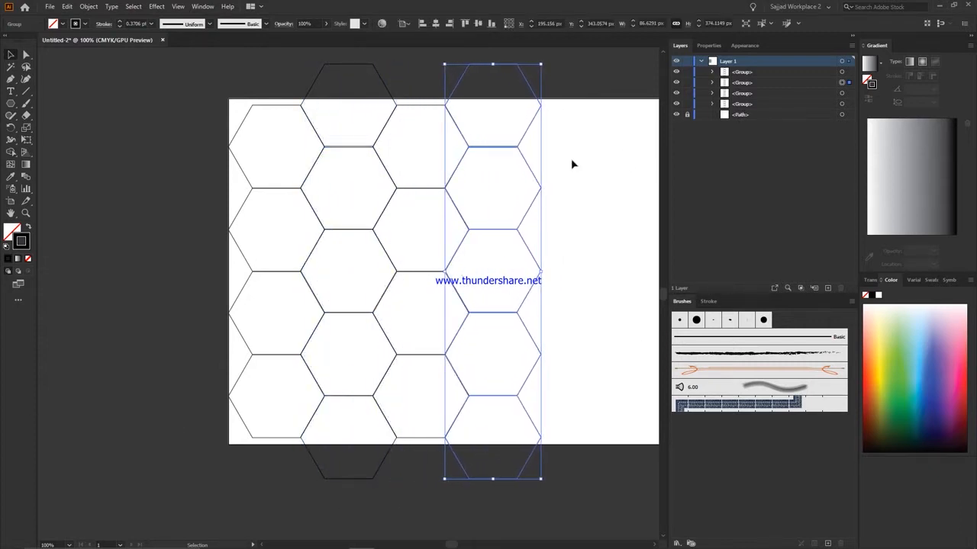
Scale the four hexagon columns up proportionally to 399 px high.
key("ctrl+a")
scroll(574, 164, "down", 4)
left_click(805, 23)
key("Up")
key("Up")
key("Up")
key("Up")
key("Up")
key("Up")
key("Up")
key("Up")
key("Up")
key("Up")
key("Up")
key("Up")
key("Up")
key("Up")
key("Up")
key("Up")
key("Up")
key("Up")
key("Up")
key("Up")
key("Up")
key("Return")
Group all hexagon columns and center the group vertically on the artboard.
key("ctrl+g")
left_click(479, 24)
scroll(621, 169, "up", 4)
left_click(620, 169)
Turn the hexagon group into a single compound path.
left_click(400, 217)
right_click(385, 217)
left_click(68, 6)
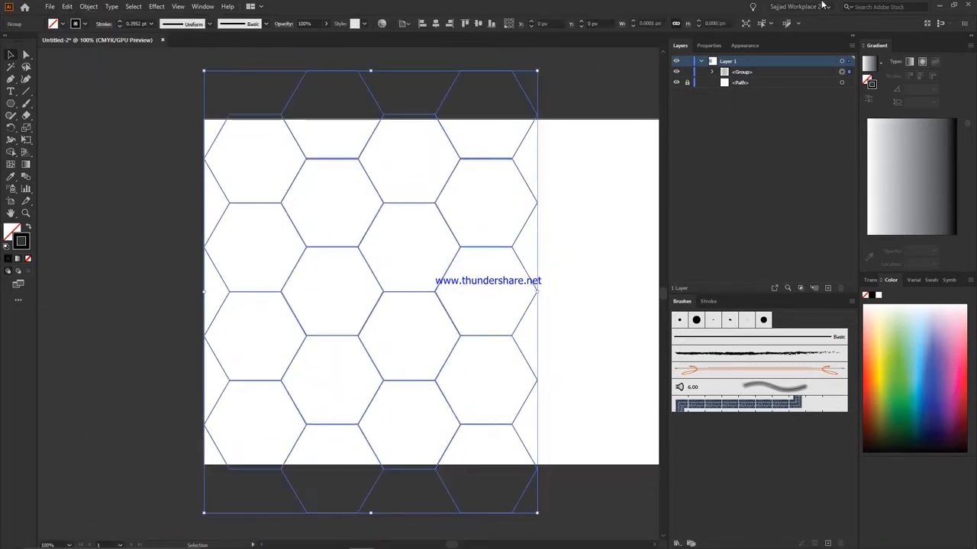
left_click(89, 6)
mouse_move(115, 364)
left_click(238, 364)
left_click(176, 271)
Place the gradient-map portrait photo behind the honeycomb and clip it to the hexagon compound path.
scroll(176, 270, "up", 1)
left_click(49, 6)
left_click(50, 6)
left_click(49, 6)
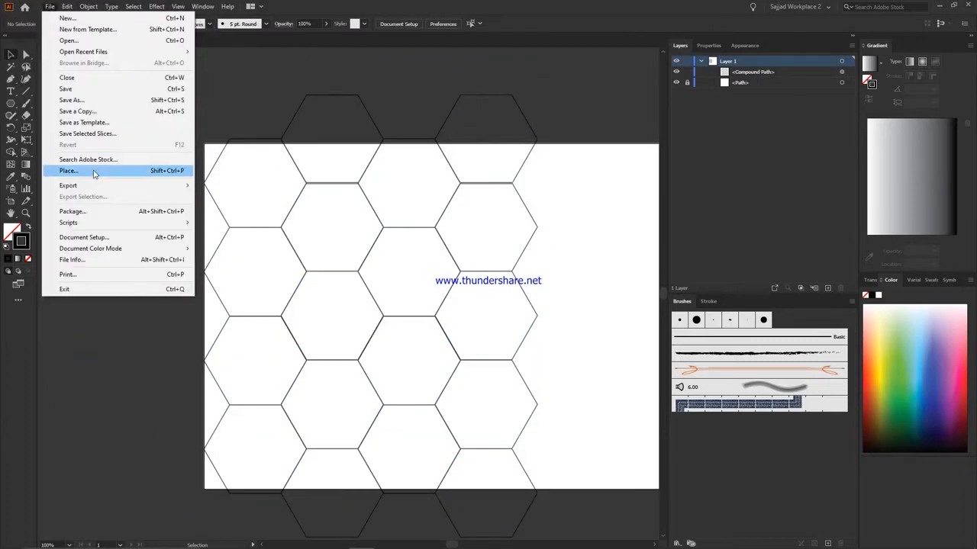
left_click(95, 171)
right_click(342, 148)
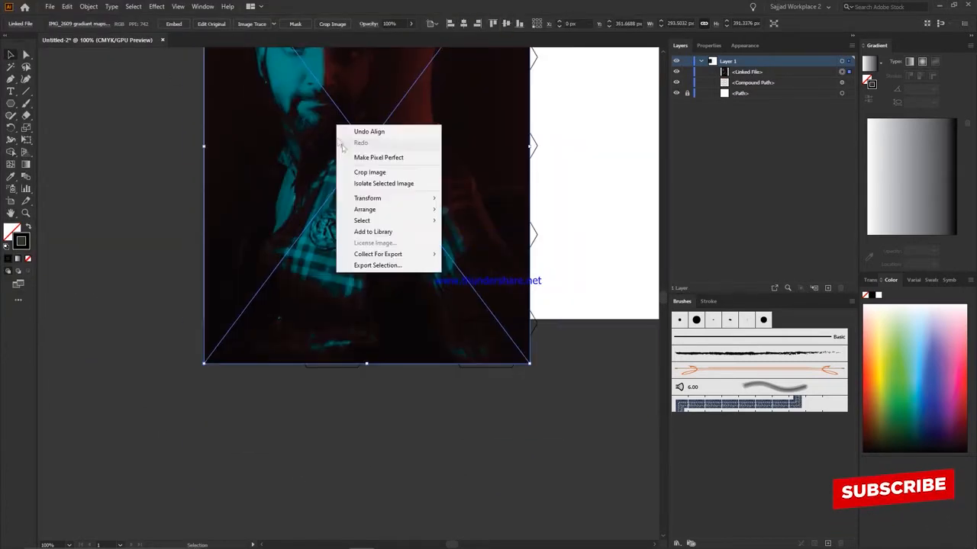
left_click(502, 242)
right_click(366, 203)
left_click(397, 292)
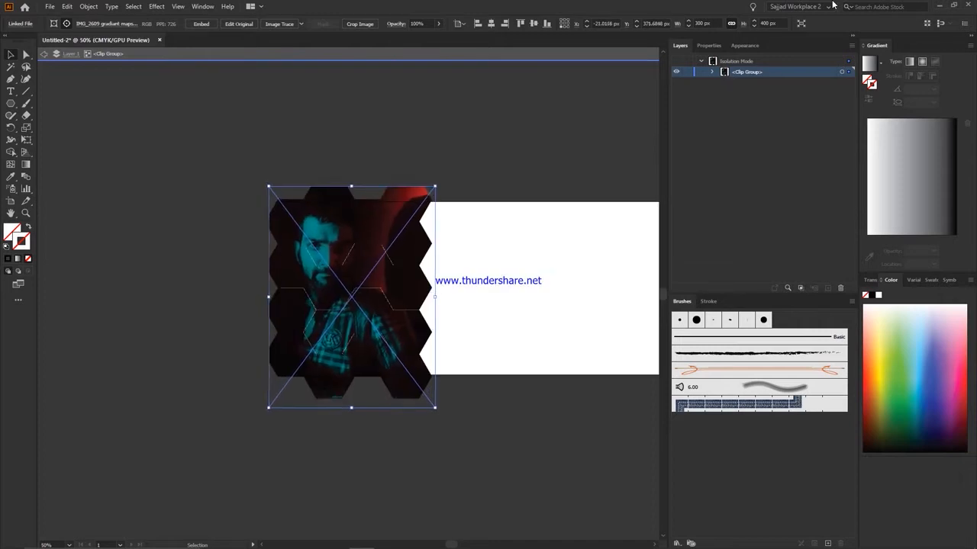
Leave the clip group's isolation mode and overlay a group of hexagon outlines on the clipped photo.
left_click(531, 113)
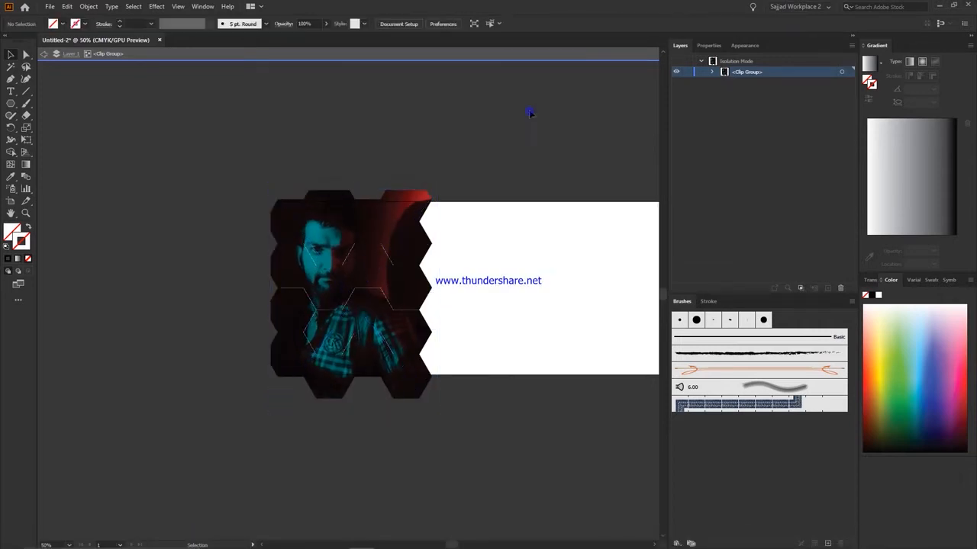
scroll(530, 113, "down", 2)
left_click(370, 244)
right_click(573, 120)
left_click(613, 164)
right_click(203, 210)
left_click(243, 243)
left_click(370, 252)
left_click(515, 335)
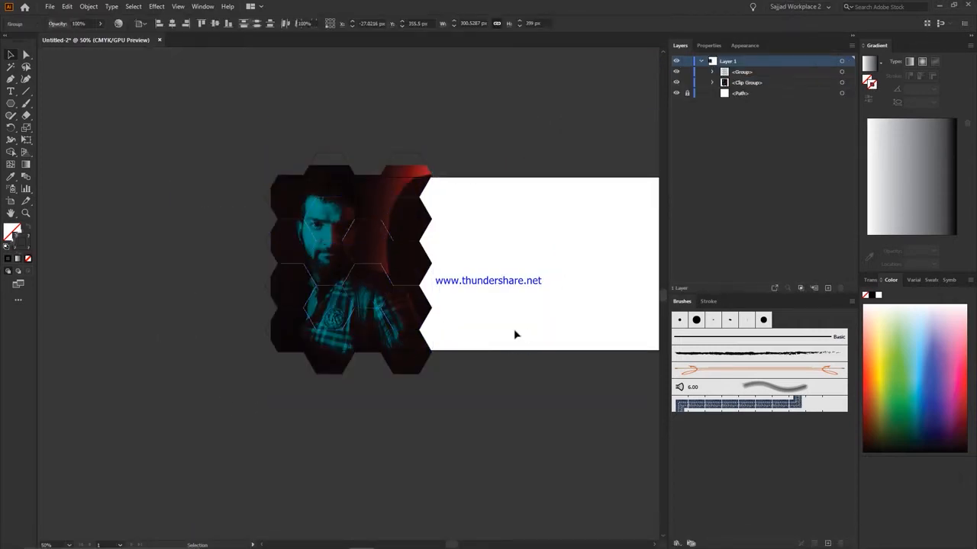
Try to join the paths of the hexagon outline group, and undo the attempt.
left_click_drag(299, 378, 457, 115)
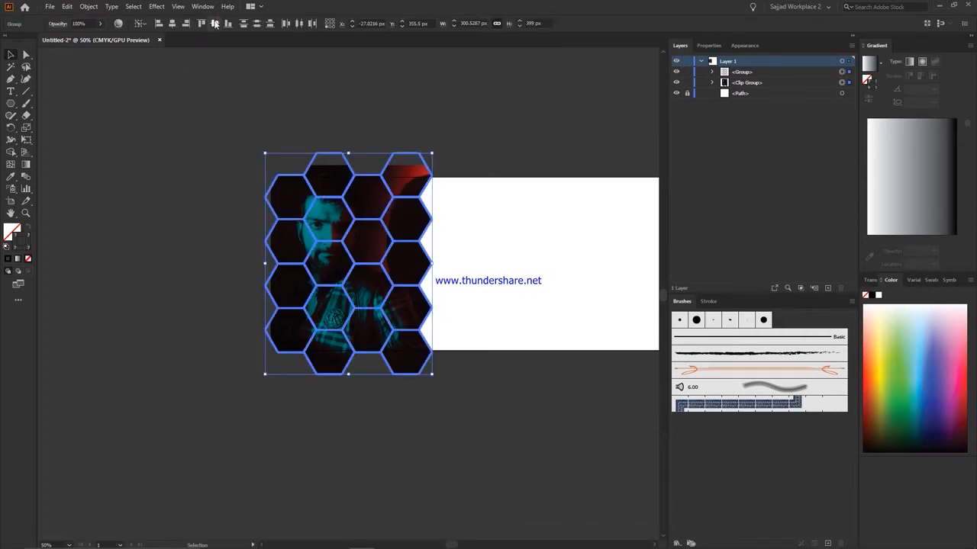
scroll(140, 158, "down", 1)
left_click(88, 6)
mouse_move(153, 248)
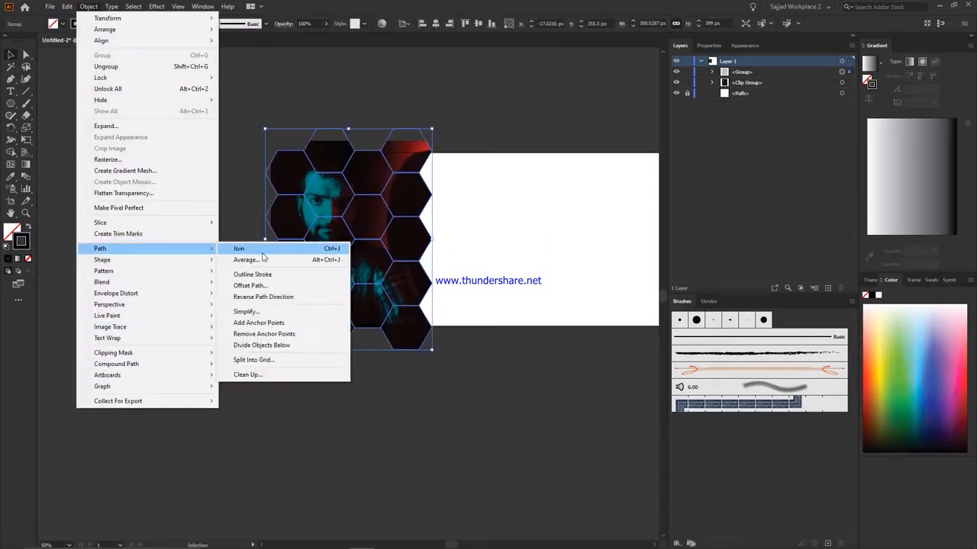
left_click(262, 254)
left_click(578, 72)
key("ctrl+z")
key("ctrl+z")
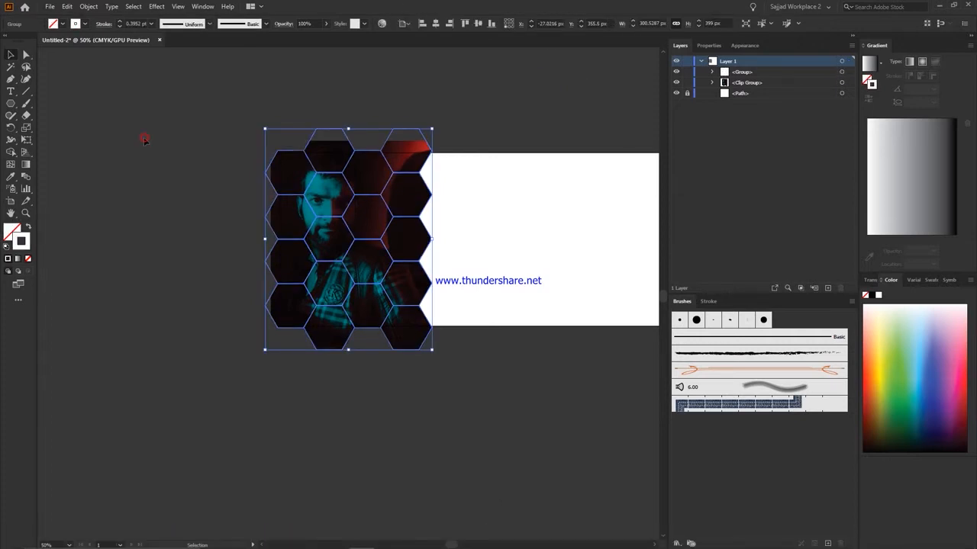
Give the hexagon outlines over the photo a white 0.25 pt stroke.
scroll(144, 139, "down", 1)
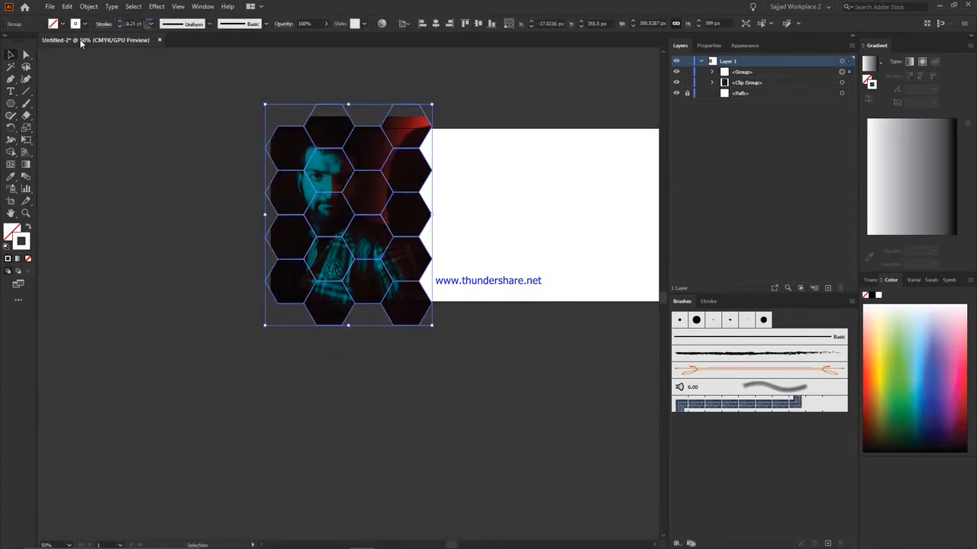
left_click(476, 218)
scroll(476, 218, "up", 2)
Nudge the clipped photo and its hexagon outlines together to about X -22 px, Y 359.5 px.
left_click_drag(229, 92, 524, 466)
key("Right")
key("Right")
key("Right")
key("Right")
key("Right")
key("Right")
key("Right")
key("Right")
key("Right")
key("Right")
key("Right")
key("Right")
key("Right")
key("Right")
key("Right")
key("Right")
key("Right")
key("Right")
key("Right")
key("Right")
key("Down")
key("Down")
key("Down")
key("Down")
key("Down")
key("Down")
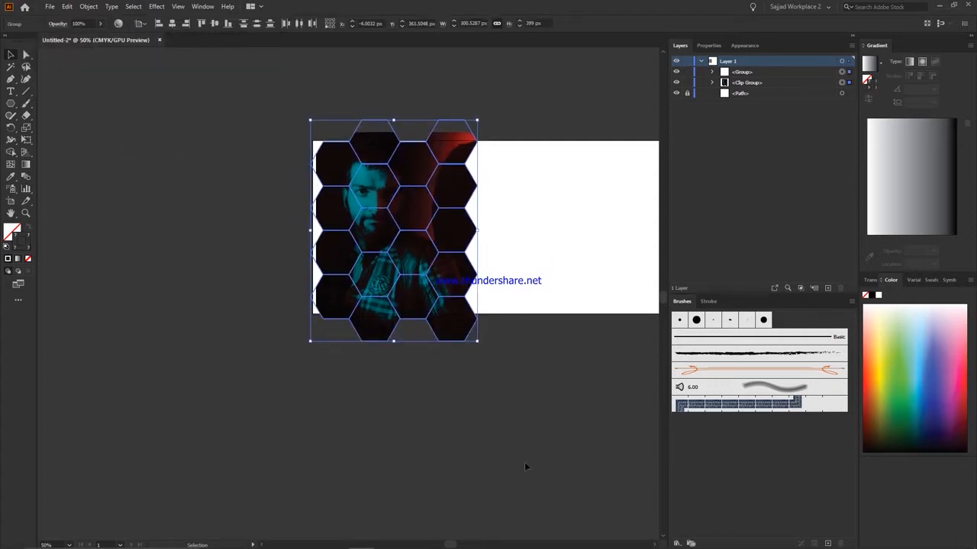
key("Left")
key("Left")
key("Left")
key("Left")
key("Left")
key("Left")
key("Left")
key("Left")
key("Left")
key("Left")
key("Left")
key("Left")
key("Left")
key("Left")
key("Left")
key("Left")
key("Left")
key("Left")
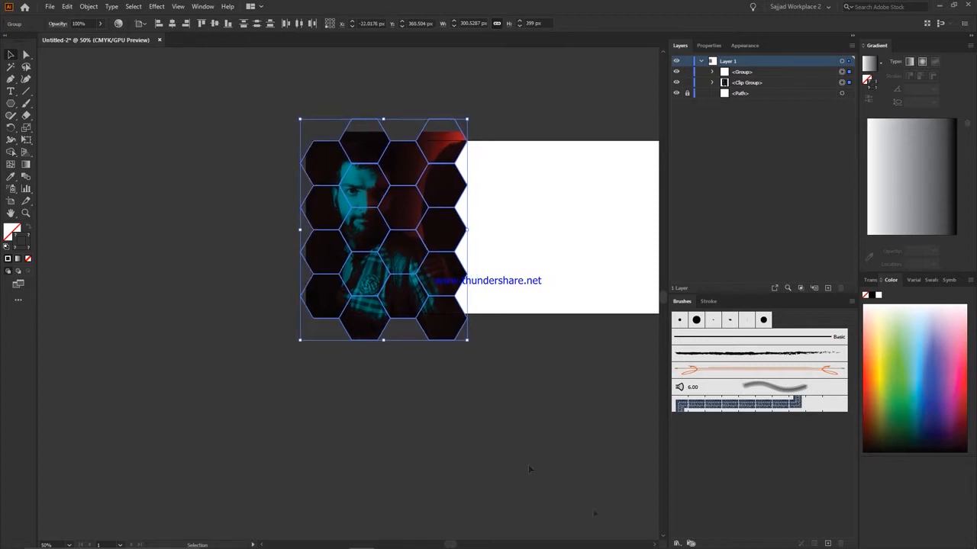
key("Up")
key("ctrl+0")
key("ctrl+shift+a")
Lock the clipped photo group and paste a copy of the hexagon outlines in front.
scroll(190, 322, "down", 1)
left_click(184, 159)
left_click(687, 83)
key("ctrl+a")
key("ctrl+f")
Scale the copied hexagon outlines down proportionally and nudge them into an offset position over the photo.
left_click(713, 23)
key("Down")
key("Down")
key("Down")
key("Down")
key("Down")
key("Down")
key("Down")
key("Down")
key("Down")
key("Down")
key("Down")
key("Down")
key("Down")
key("Down")
key("Down")
key("Down")
key("Down")
key("Down")
key("Down")
key("Down")
key("Return")
key("Right")
key("Right")
key("Right")
key("Right")
key("Right")
key("Right")
key("Right")
key("Right")
key("Right")
key("Right")
key("Right")
key("Right")
key("Right")
key("Right")
key("Right")
key("Right")
key("Right")
key("Right")
key("Right")
key("Right")
key("Up")
key("Up")
key("Up")
key("Up")
key("Up")
key("Up")
key("Up")
key("Up")
key("Up")
key("Up")
key("Up")
key("Up")
key("Up")
key("Up")
key("Up")
key("Up")
key("Up")
key("Up")
key("Up")
key("Up")
key("Return")
key("Escape")
left_click(504, 116)
Group the large and small hexagon outline sets together.
scroll(505, 116, "up", 4)
scroll(287, 526, "up", 2)
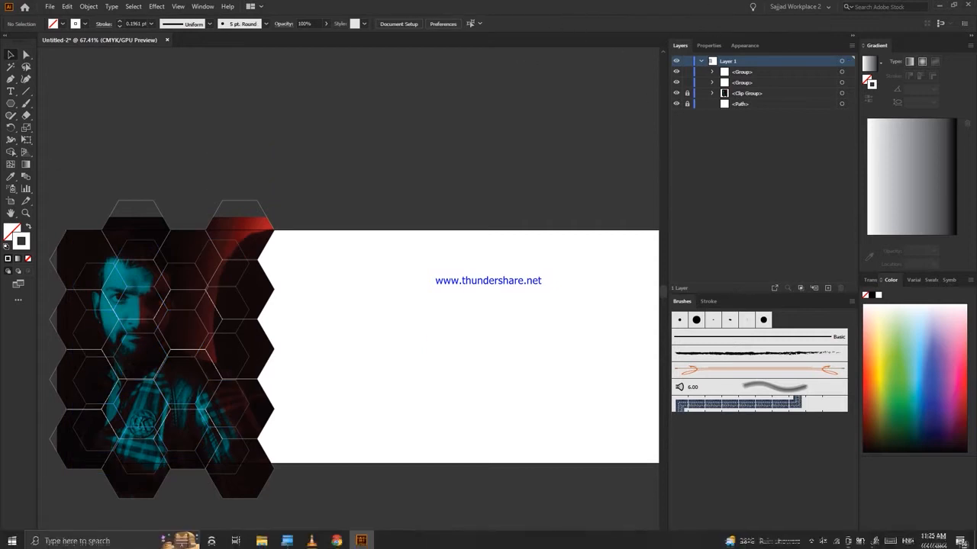
scroll(503, 267, "up", 2)
scroll(428, 305, "down", 1)
key("ctrl+a")
key("ctrl+g")
left_click(286, 288)
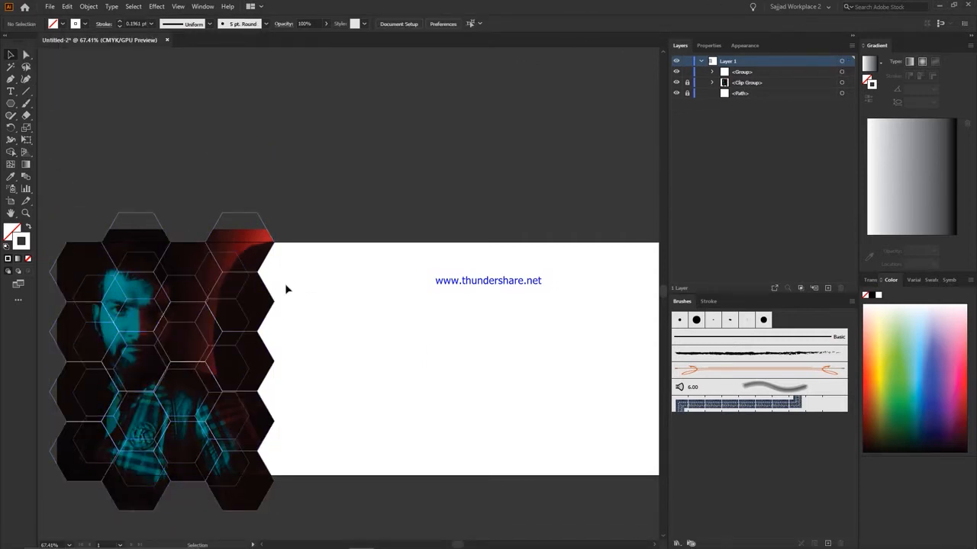
Group the clipped photo with the hexagon outlines and reflect the group across the vertical axis at 90°.
left_click_drag(416, 105, 41, 537)
key("ctrl+g")
right_click(223, 331)
mouse_move(256, 445)
left_click(353, 482)
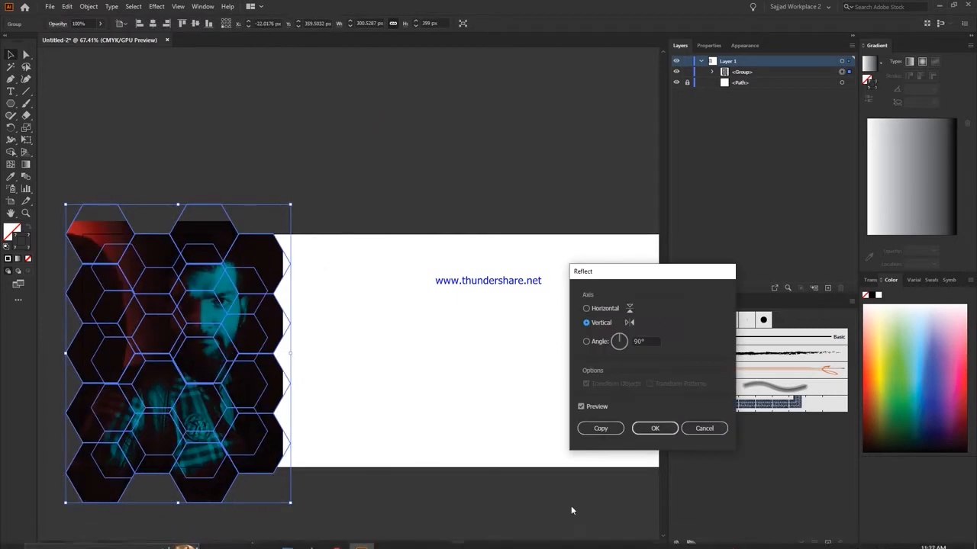
left_click(653, 427)
Align the mirrored honeycomb photo group to the artboard's right edge and deselect it.
left_click(312, 24)
key("ctrl+shift+a")
scroll(328, 267, "down", 2)
scroll(328, 267, "right", 1)
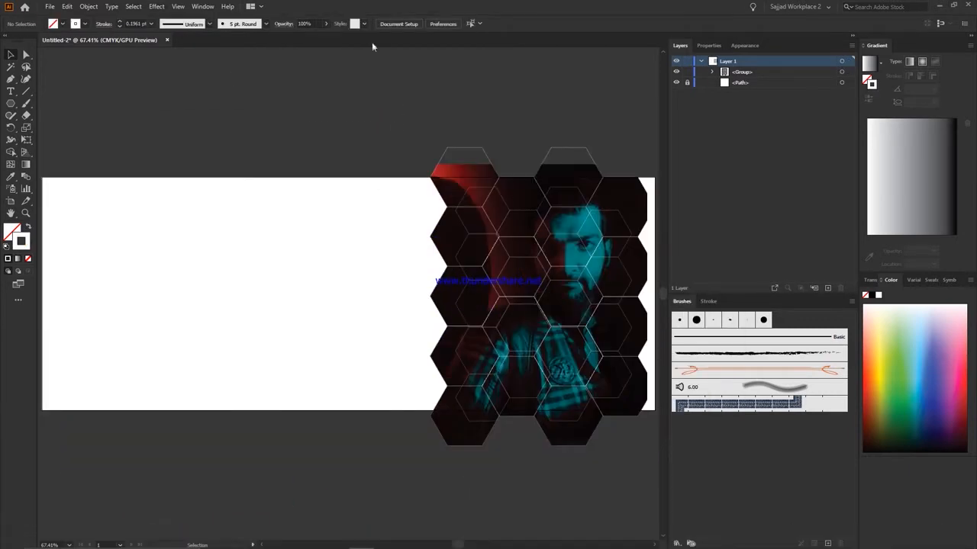
Nudge the honeycomb photo group right until its outer column covers the artboard's right edge.
scroll(458, 229, "right", 3)
scroll(458, 229, "down", 1)
left_click(488, 244)
key("shift+Right")
key("shift+Right")
key("shift+Right")
key("Left")
key("Left")
key("Left")
key("Left")
key("Left")
key("Left")
key("Left")
key("Left")
key("Left")
key("Left")
key("Left")
key("Left")
key("Left")
key("Left")
key("Left")
key("Left")
key("Right")
key("Right")
key("Right")
key("Right")
key("Right")
key("Right")
key("Right")
key("Right")
key("Right")
key("Right")
key("Left")
left_click(630, 294)
left_click(500, 190)
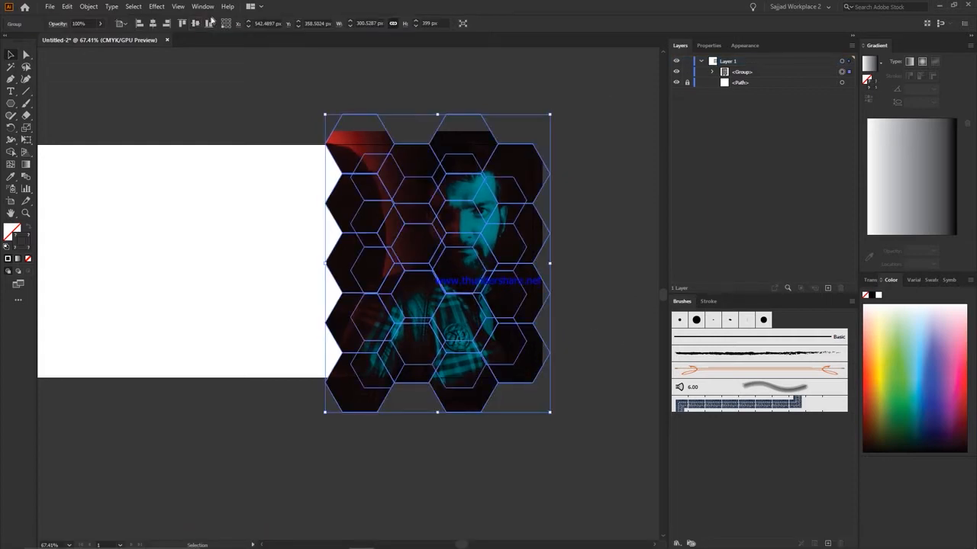
Center the honeycomb photo group vertically on the artboard and deselect it.
left_click(195, 24)
left_click(391, 390)
scroll(390, 388, "down", 1)
scroll(316, 398, "up", 1)
scroll(510, 191, "right", 1)
left_click(503, 191)
left_click(275, 412)
scroll(275, 381, "up", 2)
Bring the logo from NDW Logo 22W.ai into the banner and scale it proportionally to 105 px high.
left_click(65, 6)
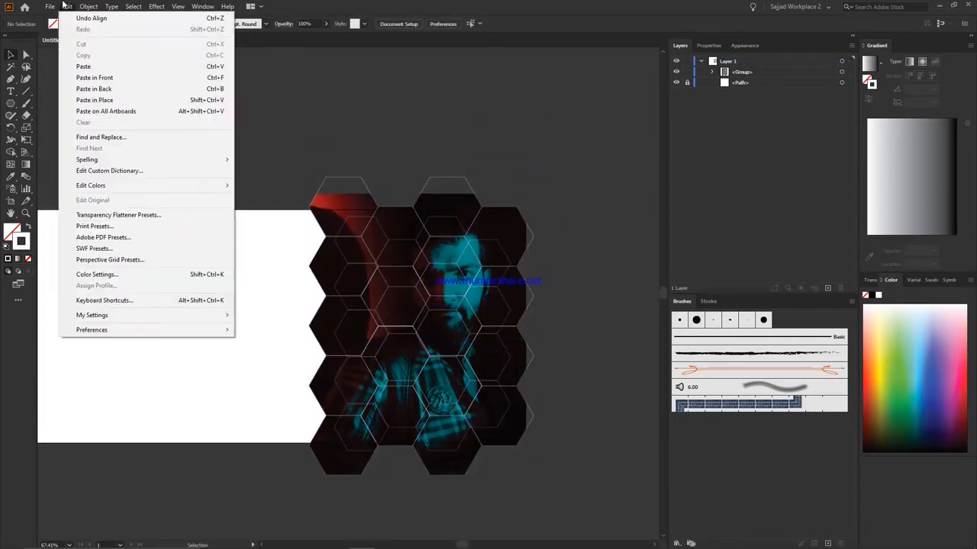
mouse_move(50, 7)
left_click(106, 41)
key("Escape")
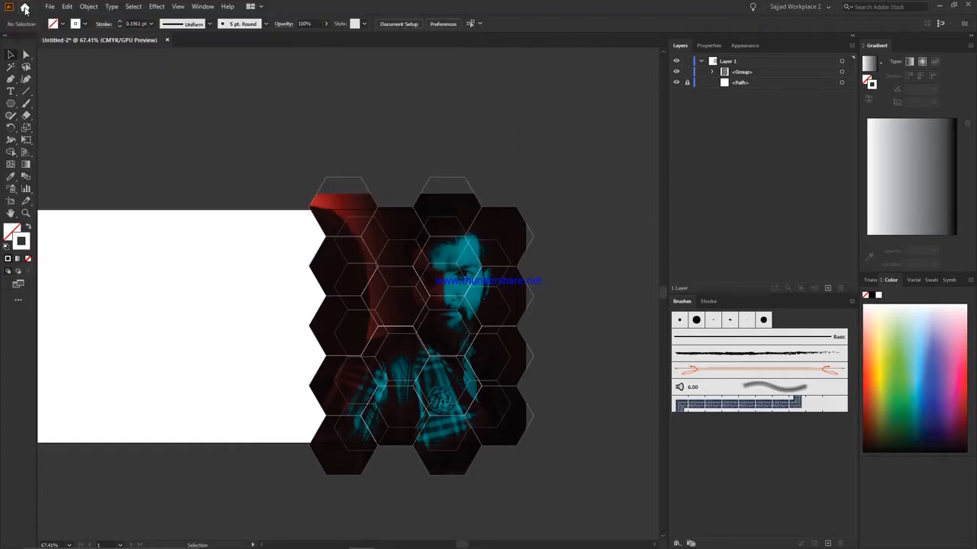
left_click(24, 8)
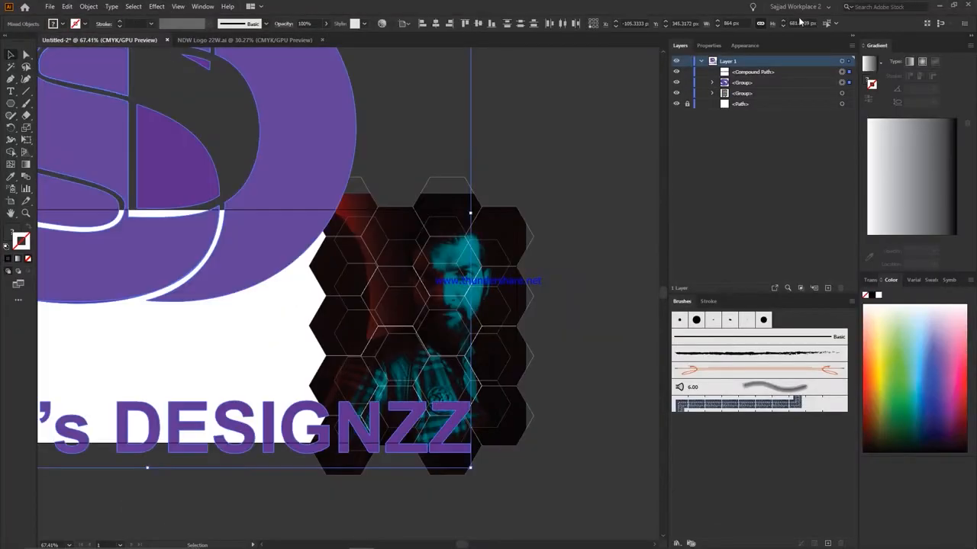
left_click(800, 23)
key("Down")
key("Down")
key("Down")
key("Down")
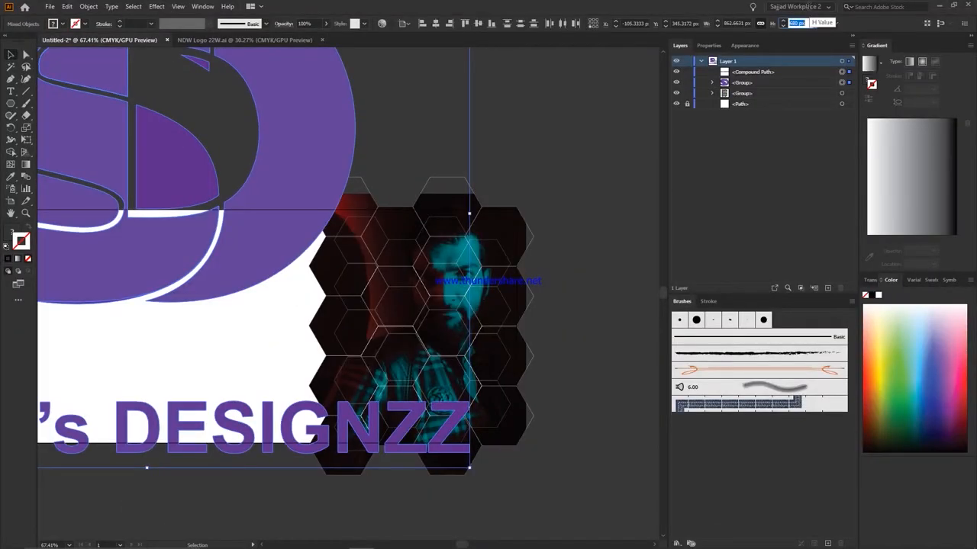
key("shift+Down")
key("shift+Down")
key("shift+Down")
key("shift+Down")
key("shift+Down")
key("shift+Down")
key("shift+Down")
key("shift+Down")
key("shift+Down")
key("shift+Down")
key("shift+Down")
key("shift+Down")
key("shift+Down")
key("shift+Down")
key("shift+Down")
key("shift+Down")
key("shift+Down")
key("shift+Down")
key("shift+Down")
key("shift+Down")
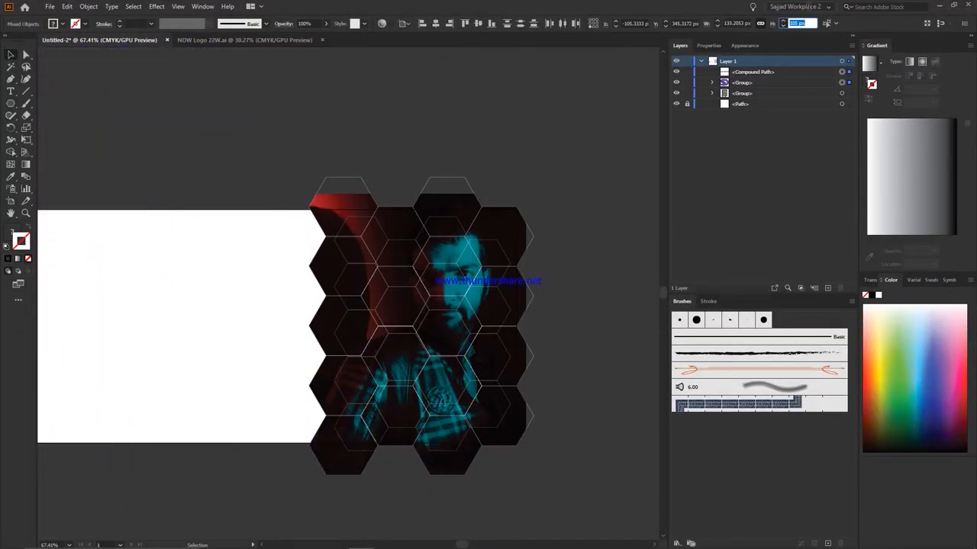
Ungroup the honeycomb artwork and reflect the linked photo horizontally inside its clipping group.
right_click(350, 243)
left_click(426, 315)
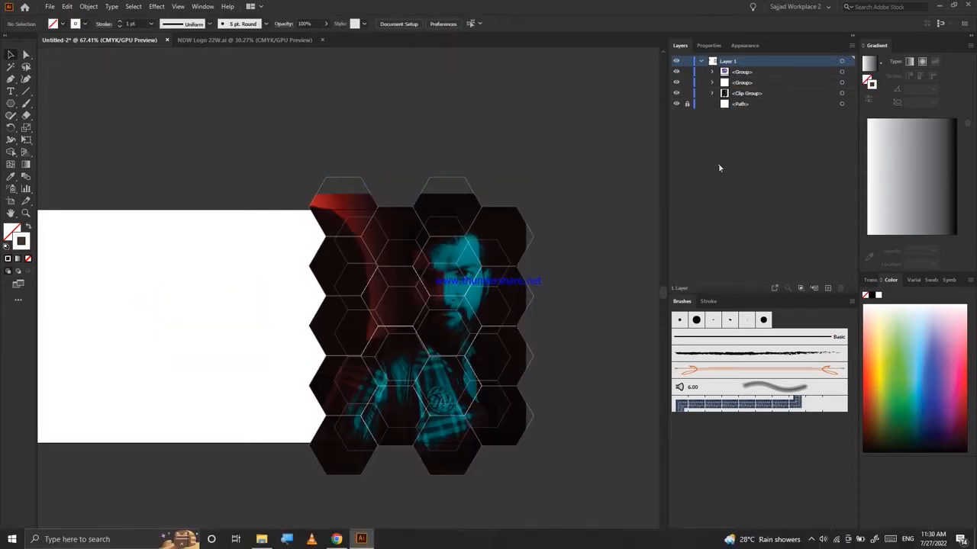
left_click(852, 114)
right_click(463, 258)
mouse_move(493, 332)
left_click(599, 369)
key("Return")
left_click(571, 414)
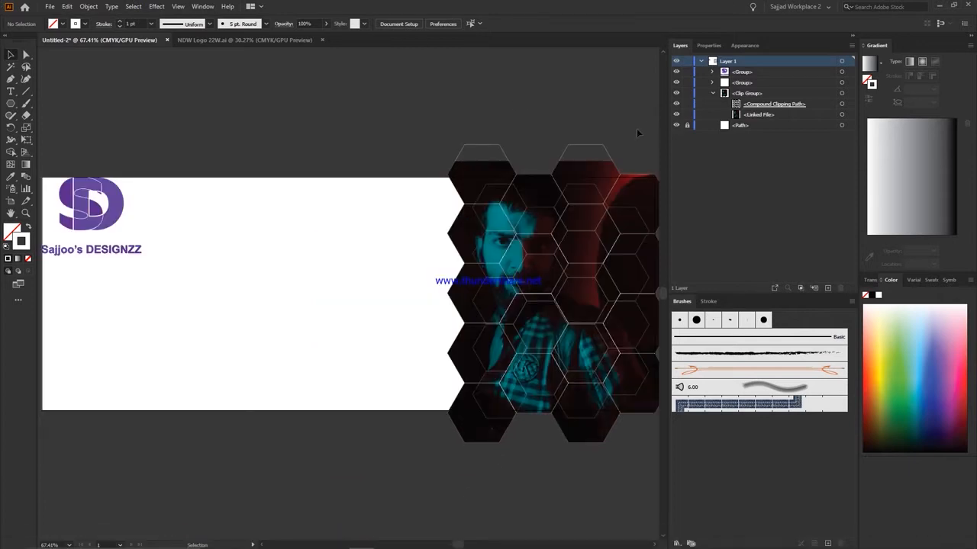
Nudge the logo in from the artboard's left and top edges and set its width to 103 px proportionally.
left_click(92, 210)
key("shift+Right")
key("shift+Right")
key("shift+Right")
key("shift+Right")
key("Down")
key("Down")
key("Down")
key("Down")
key("Down")
key("Down")
key("Down")
key("Down")
key("Down")
key("Down")
key("Down")
key("Down")
key("Left")
key("Left")
key("Left")
key("Left")
key("Left")
key("Left")
key("Left")
key("Left")
key("Left")
key("Left")
key("Left")
key("Left")
key("Left")
key("Left")
key("Left")
key("Left")
key("Left")
key("Left")
key("Left")
key("Left")
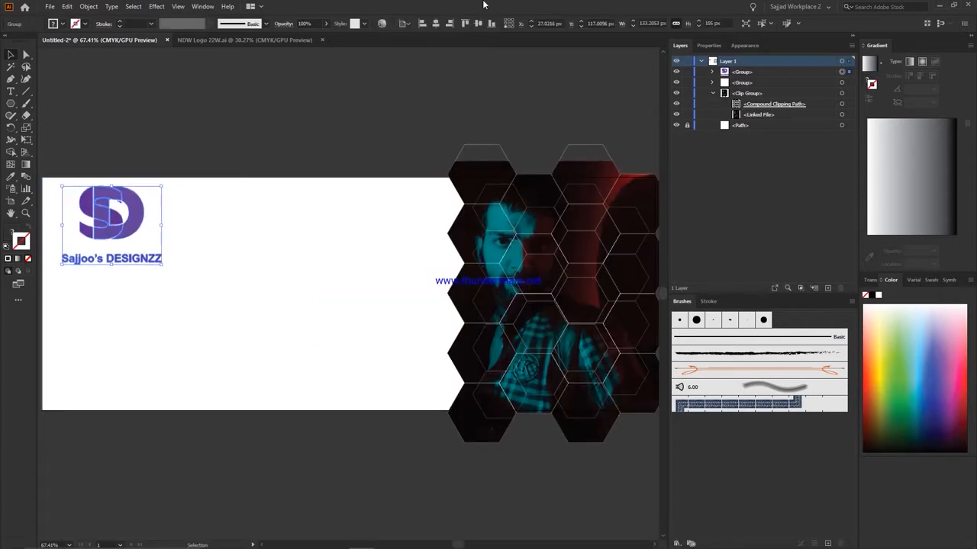
double_click(637, 23)
type("103")
key("Return")
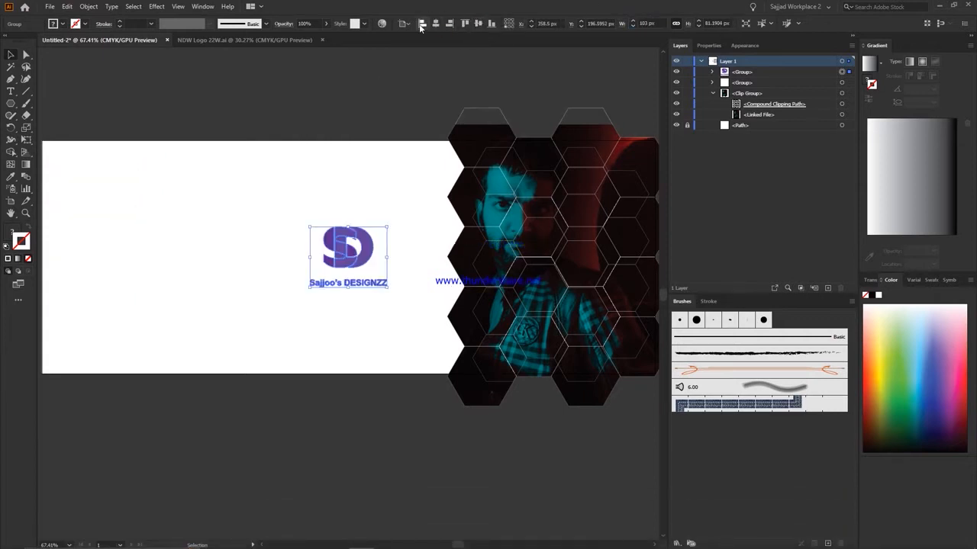
Align the logo to the artboard's top-left corner and nudge it slightly inward to leave a margin.
left_click(422, 23)
left_click(465, 24)
key("shift+Right")
key("shift+Right")
key("Left")
key("Left")
key("Left")
key("Left")
key("Left")
key("Left")
key("Left")
key("Left")
key("Left")
key("Left")
key("Left")
key("Down")
key("Down")
key("Down")
key("Down")
key("Down")
key("Down")
key("Down")
key("Down")
key("Down")
key("Down")
key("Down")
key("Down")
key("Down")
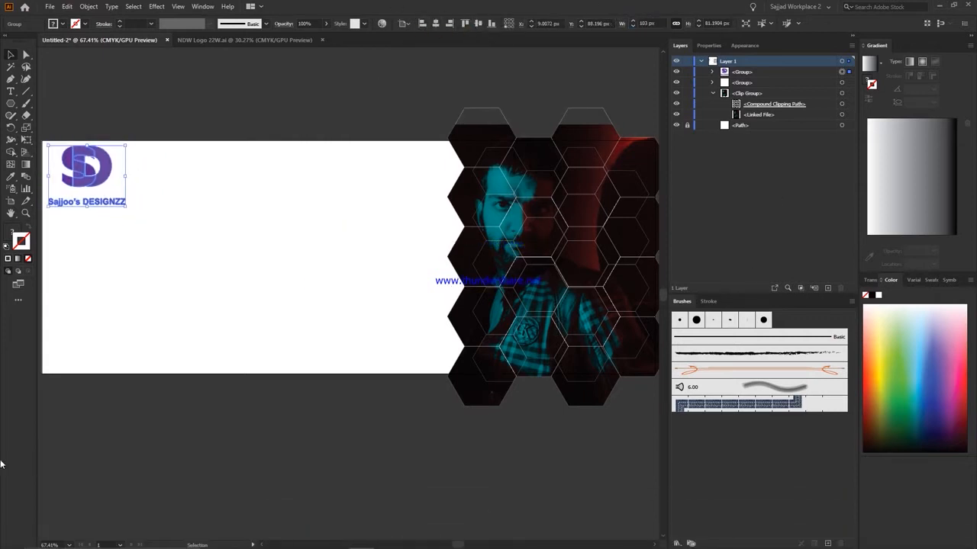
Lock the photo clip group and duplicate the left edges of the outermost hexagon column, shifted left of the honeycomb.
left_click(713, 93)
left_click(688, 93)
key("a")
left_click_drag(434, 113, 459, 393)
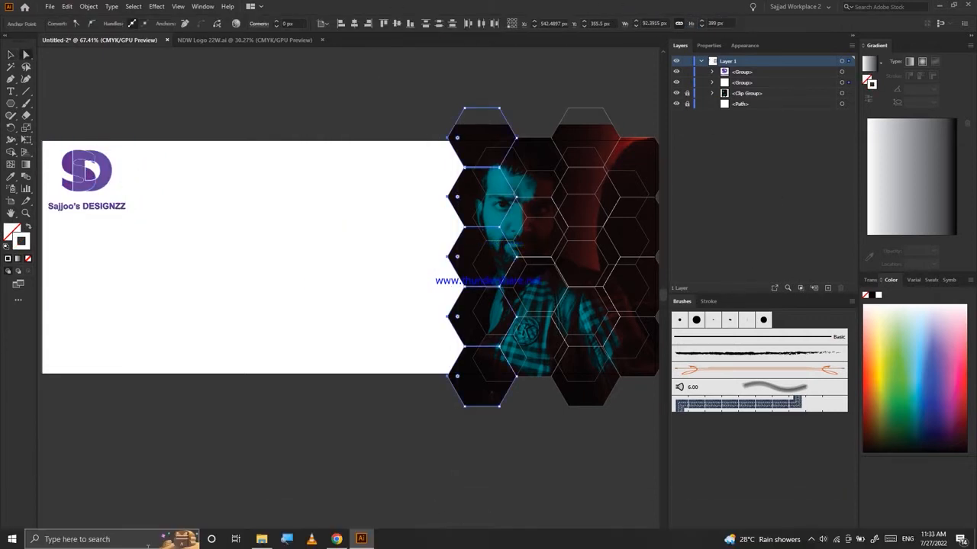
left_click(67, 7)
left_click(84, 80)
key("shift+Left")
Set the stroke of the duplicated hexagon edges to 4 pt and color it black.
left_click(151, 23)
left_click(164, 101)
left_click(871, 295)
left_click(388, 67)
left_click(111, 7)
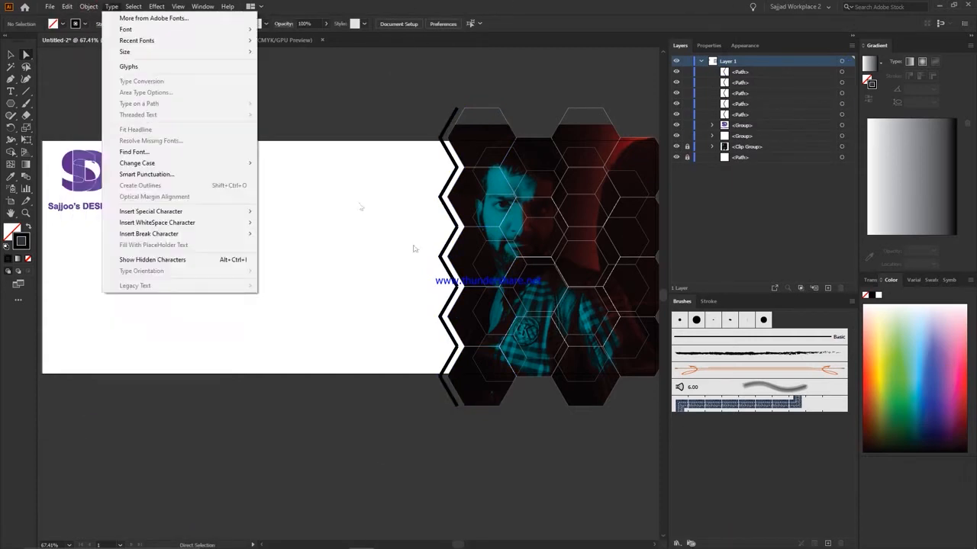
Undo the last changes to the duplicated edge paths and group them together.
left_click(414, 249)
left_click(688, 115)
left_click(688, 104)
scroll(461, 174, "down", 1)
key("ctrl+z")
key("ctrl+z")
key("ctrl+z")
key("ctrl+g")
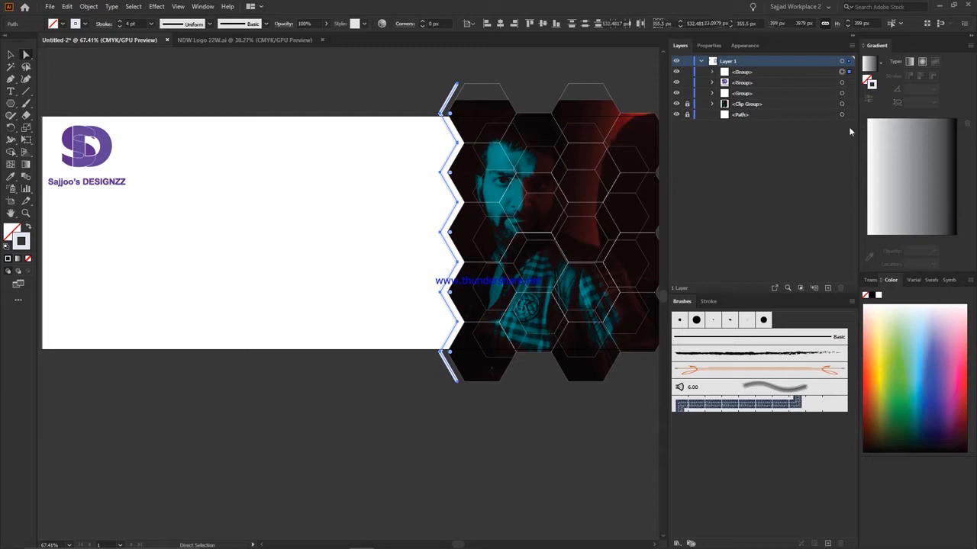
Apply the lens-shaped variable width profile to the zigzag edge group and color its stroke black.
left_click(192, 22)
left_click(193, 57)
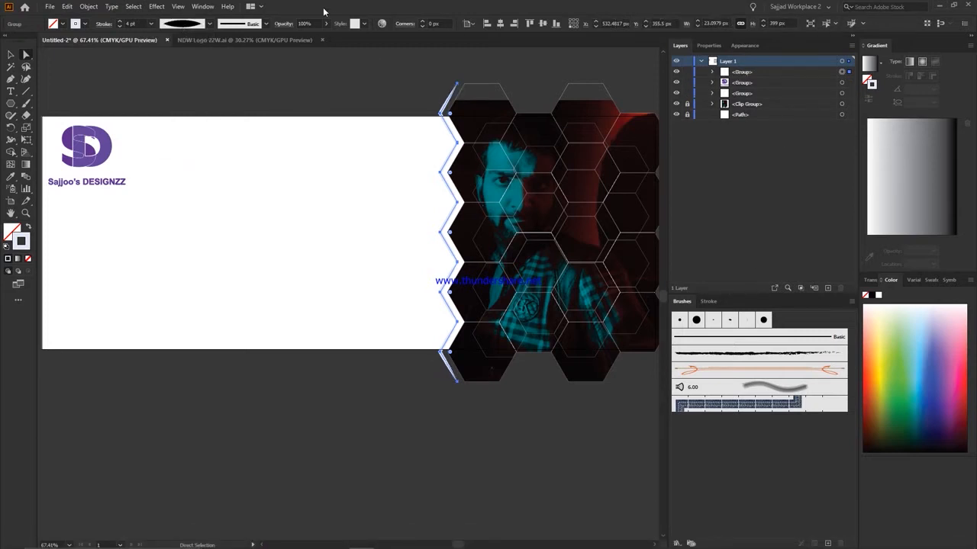
left_click(872, 295)
left_click(534, 64)
Duplicate the black zigzag group in place and nudge the copy left of the original.
left_click(841, 72)
key("ctrl+c")
key("ctrl+f")
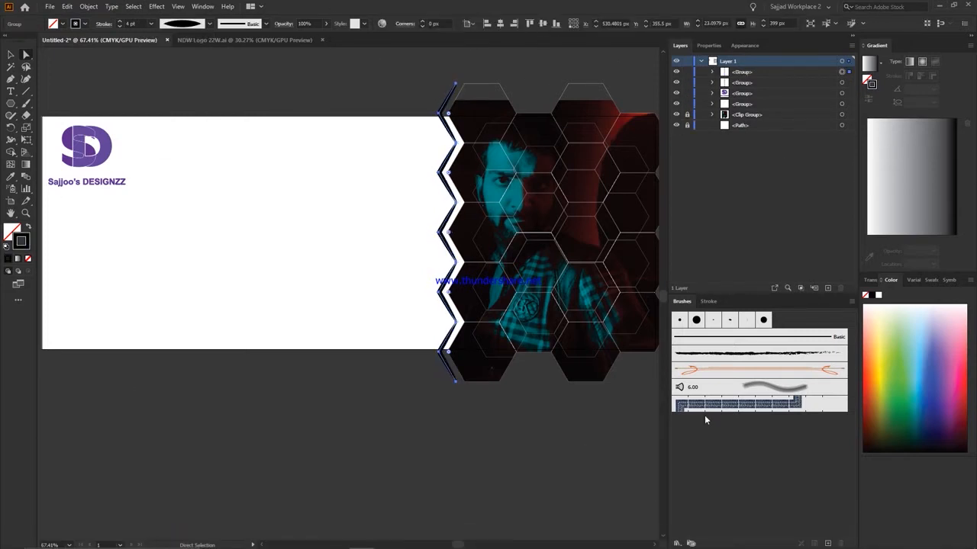
key("shift+Left")
key("Left")
key("Left")
key("Left")
key("Left")
key("Right")
Add a third zigzag by duplicating the copy and nudging it left with the same spacing.
key("ctrl+c")
key("ctrl+f")
key("shift+Left")
key("Left")
key("Left")
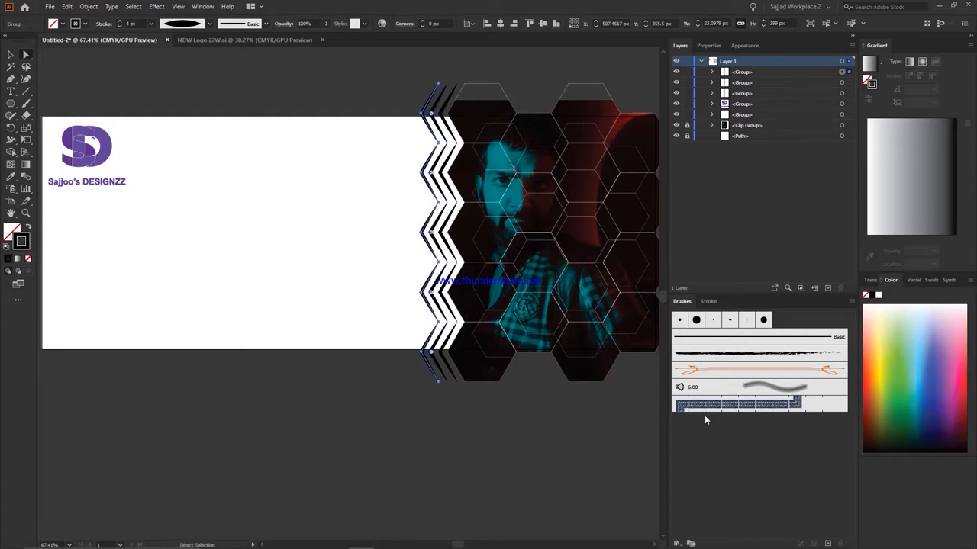
left_click(323, 94)
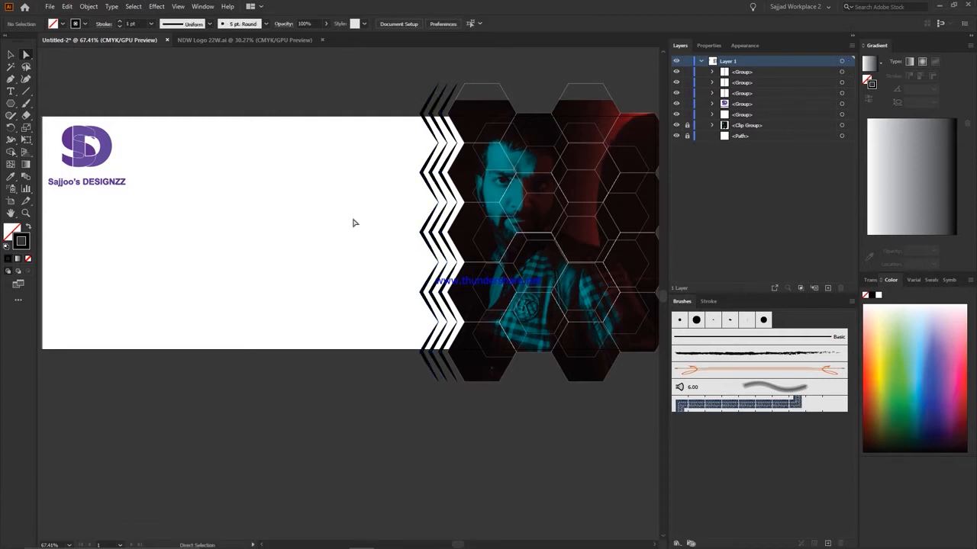
Lock the hexagon outline group in front of the photo.
scroll(98, 514, "up", 1)
right_click(287, 539)
right_click(311, 539)
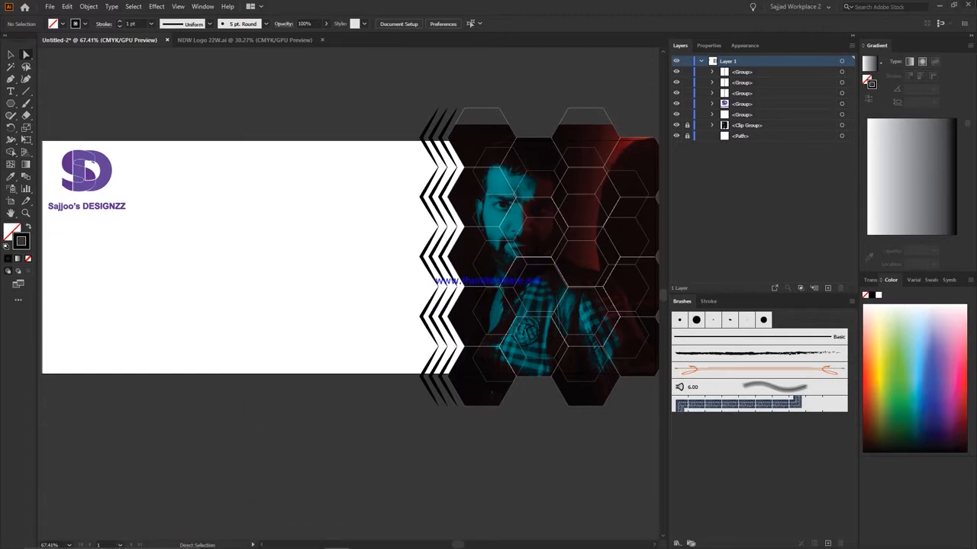
left_click_drag(332, 95, 666, 435)
left_click(686, 114)
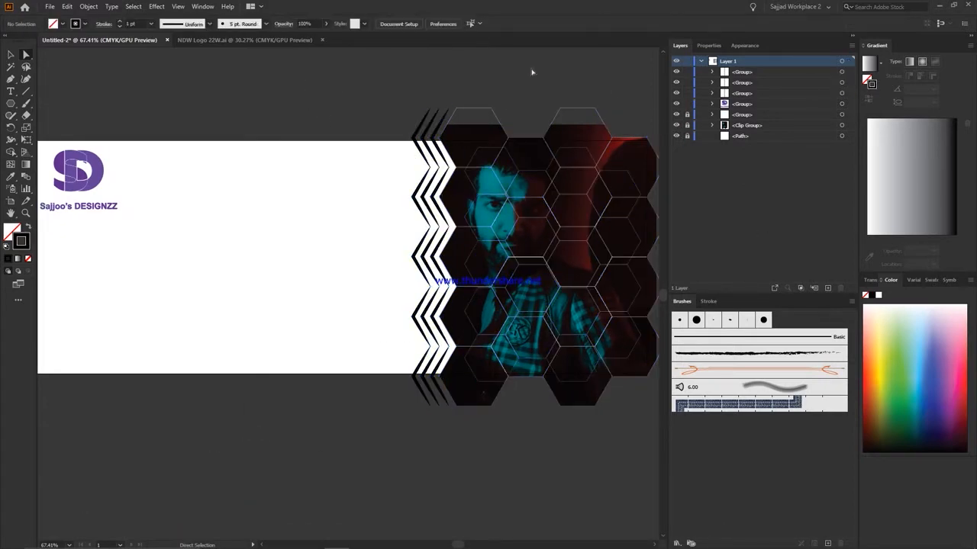
Group the three zigzags, duplicate the group in place and nudge the copy left to continue the pattern.
scroll(465, 510, "down", 1)
scroll(549, 122, "right", 1)
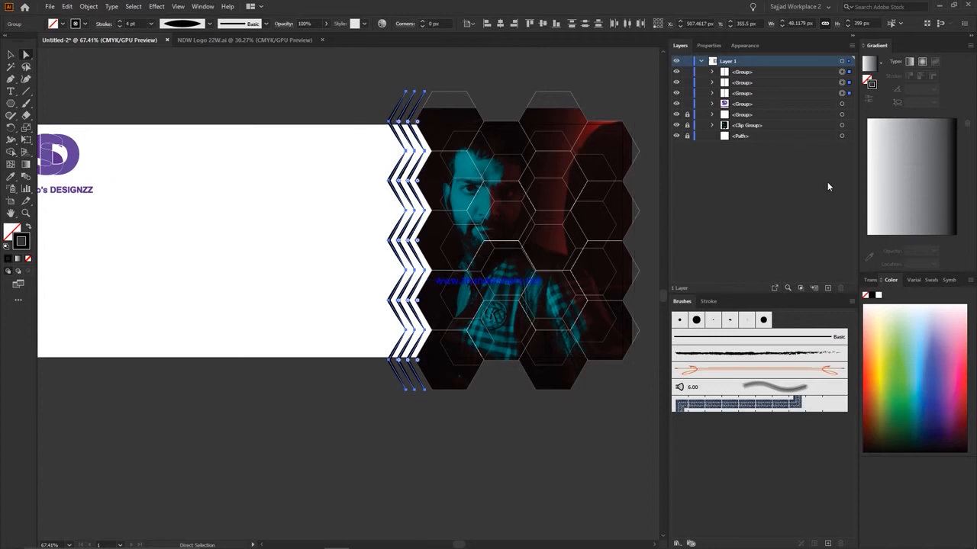
key("ctrl+g")
key("ctrl+c")
key("ctrl+f")
key("Left")
key("Left")
key("Left")
key("Left")
key("Left")
key("Left")
key("Left")
key("Left")
key("Left")
key("Left")
key("Left")
key("Left")
key("Left")
key("Left")
key("Left")
key("Left")
key("Left")
key("Left")
key("Left")
key("Left")
Duplicate the copied three-zigzag group and nudge it left to extend the pattern to nine zigzags.
key("ctrl+c")
key("ctrl+f")
key("Left")
key("Left")
key("Left")
key("Left")
key("Left")
key("Left")
key("Left")
key("Left")
key("Left")
key("Left")
key("Left")
key("Left")
key("Left")
key("Left")
key("Left")
key("Left")
key("Left")
key("Left")
key("Left")
key("Left")
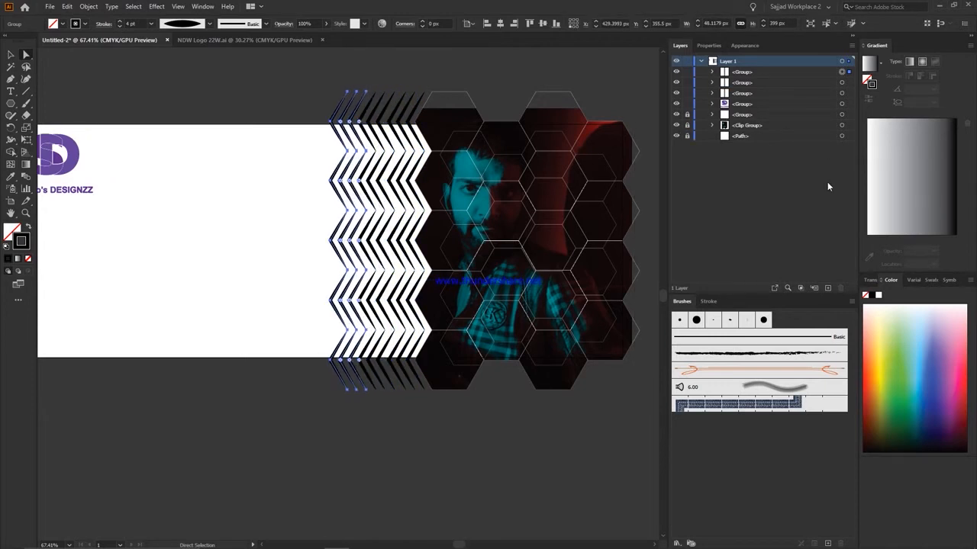
Group all nine zigzags and set their stroke weight to 5 pt.
left_click_drag(236, 64, 467, 532)
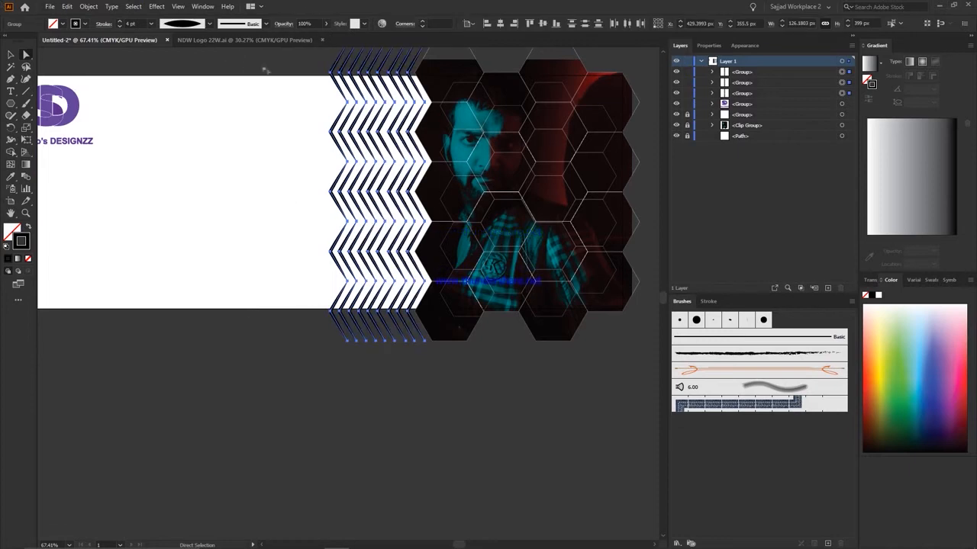
right_click(414, 110)
left_click(439, 188)
left_click(151, 24)
left_click(161, 78)
left_click(151, 24)
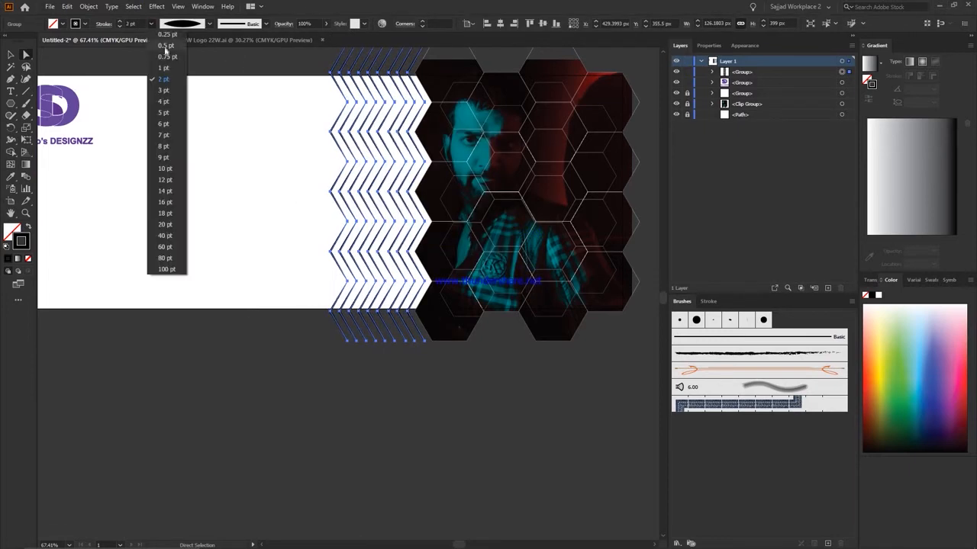
left_click(162, 113)
Convert the zigzag group's strokes into filled outline shapes.
scroll(214, 137, "up", 5)
scroll(275, 111, "down", 2)
scroll(280, 109, "up", 1)
left_click(89, 6)
mouse_move(192, 251)
left_click(260, 270)
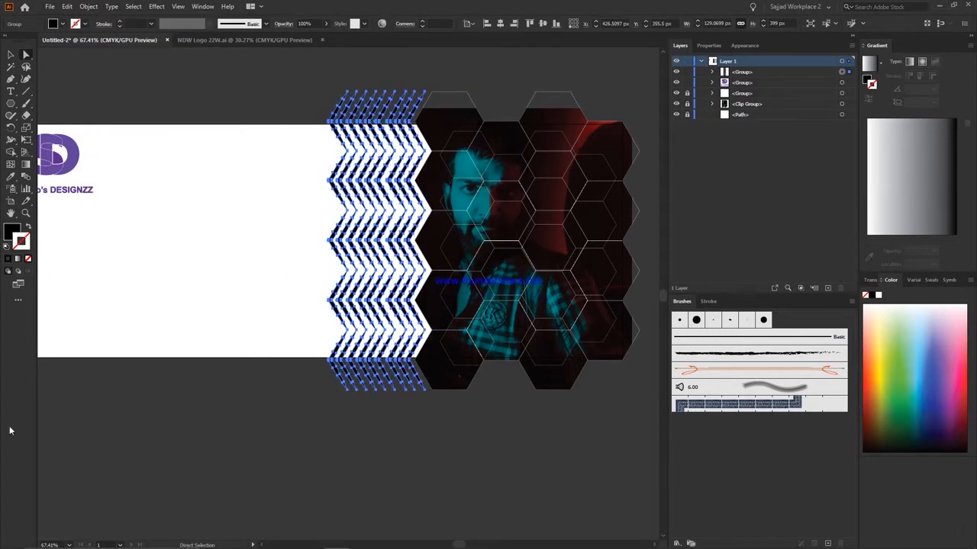
Make the outlined zigzags into one compound path and fill it with the white-to-black linear gradient.
left_click(288, 117)
scroll(287, 118, "down", 2)
left_click_drag(288, 117, 558, 226)
key("v")
key("f")
left_click(89, 6)
mouse_move(153, 364)
left_click(264, 365)
key("period")
left_click_drag(326, 213, 290, 226)
key("ctrl+z")
scroll(191, 258, "down", 1)
left_click(68, 6)
left_click(84, 13)
scroll(321, 193, "down", 2)
Stretch the zigzag compound path leftward to about 327 px wide, keeping its height, and deselect it.
left_click_drag(328, 171, 180, 171)
left_click(256, 389)
scroll(256, 389, "up", 8)
scroll(209, 65, "down", 6)
Recolor the black end stop of the zigzag gradient with the teal sampled from the face in the photo.
left_click(233, 196)
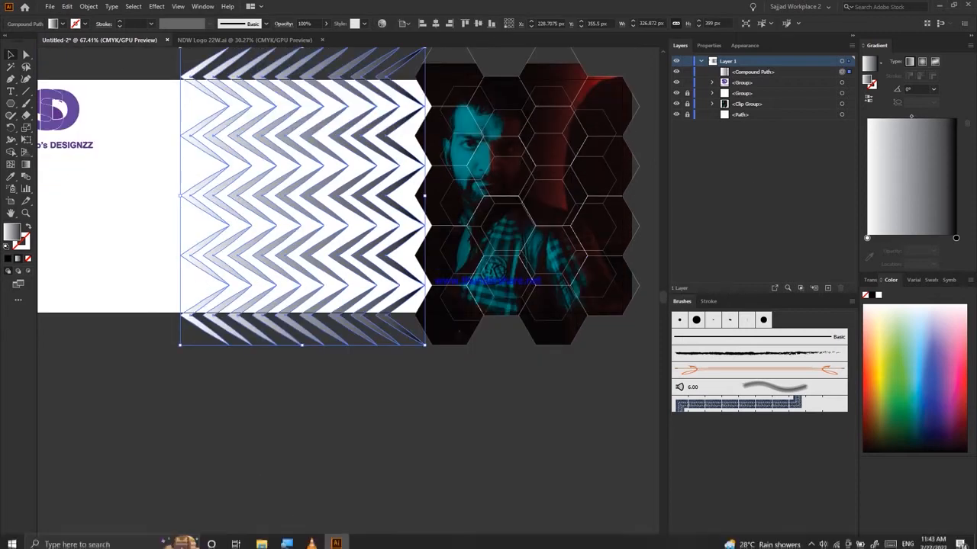
left_click(956, 238)
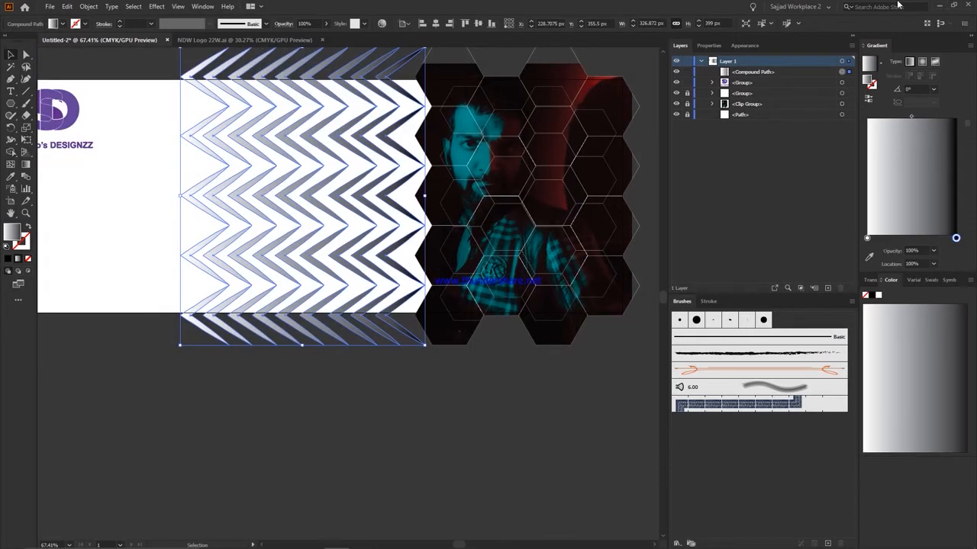
left_click(869, 257)
left_click(481, 126)
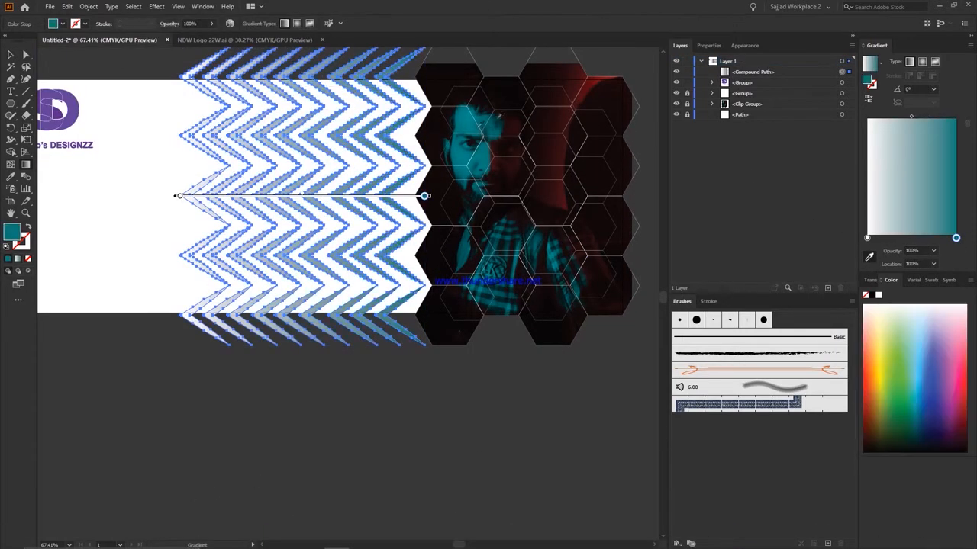
Recolor the zigzag gradient's teal end stop with a near-black sampled from the photo and add a new stop just before it.
mouse_move(956, 238)
left_mouse_down()
mouse_move(946, 238)
mouse_move(956, 239)
left_mouse_up()
left_click(611, 160)
left_click(939, 238)
scroll(305, 343, "down", 2)
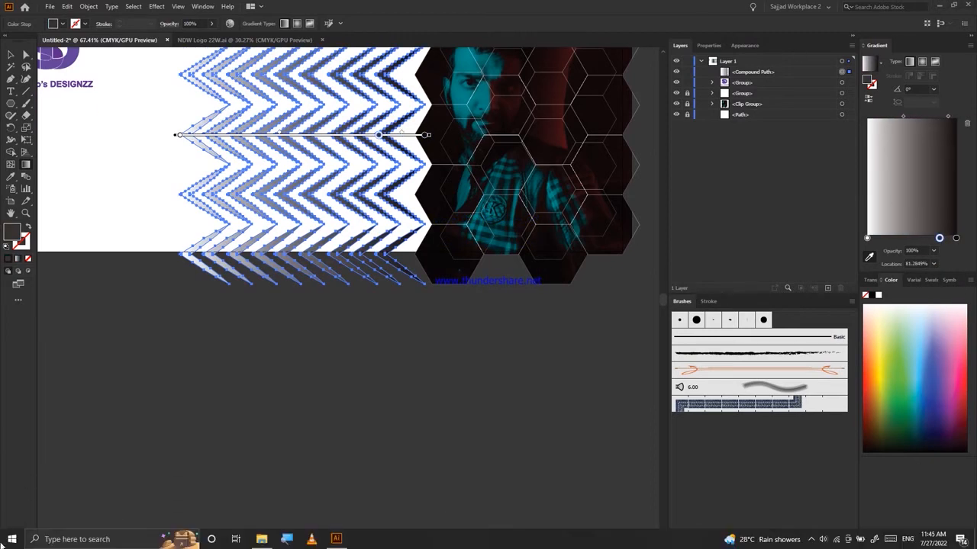
Set the new gradient stop's location to 80% and recolor it with the teal sampled from the face in the photo.
left_click(934, 264)
left_click(945, 341)
left_click(933, 264)
left_click(944, 374)
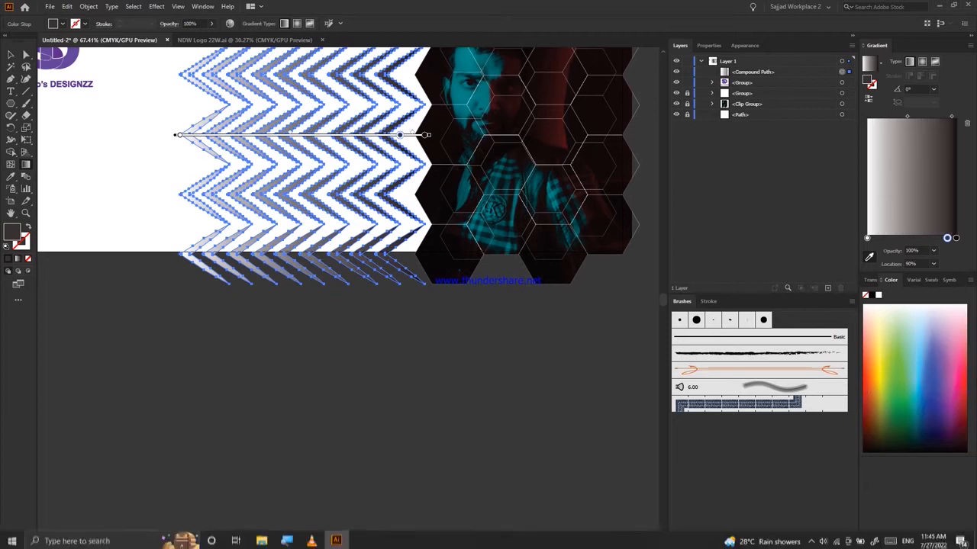
left_click(469, 58)
scroll(920, 260, "down", 1)
Move the teal gradient stop back from the dark end to roughly three quarters of the way along the gradient.
left_click(912, 264)
scroll(912, 264, "down", 16)
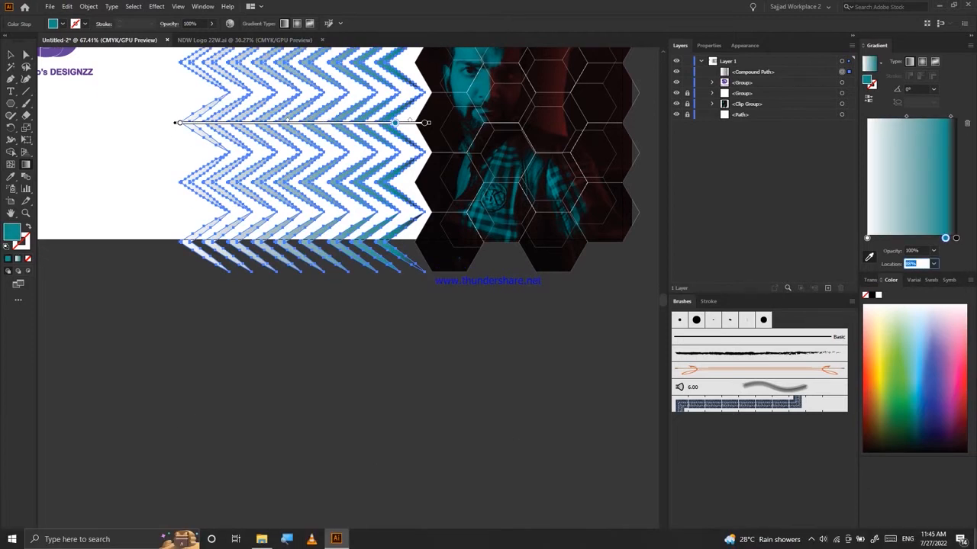
scroll(912, 264, "down", 11)
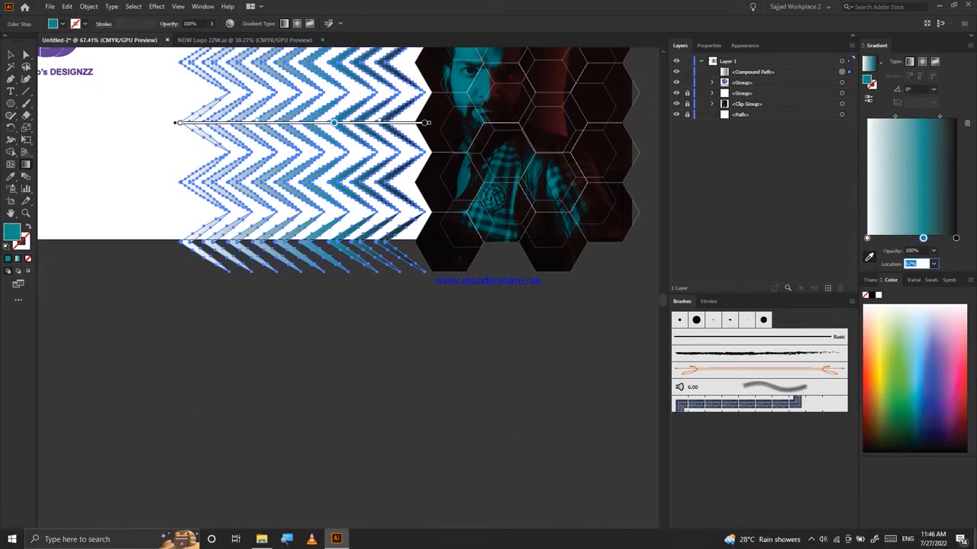
scroll(912, 264, "up", 8)
Try a white end stop in the zigzag gradient, sampled from the white background between the zigzags.
left_click(872, 295)
left_click(89, 6)
key("ctrl+z")
left_click(955, 238)
scroll(274, 178, "up", 6)
left_click(274, 179)
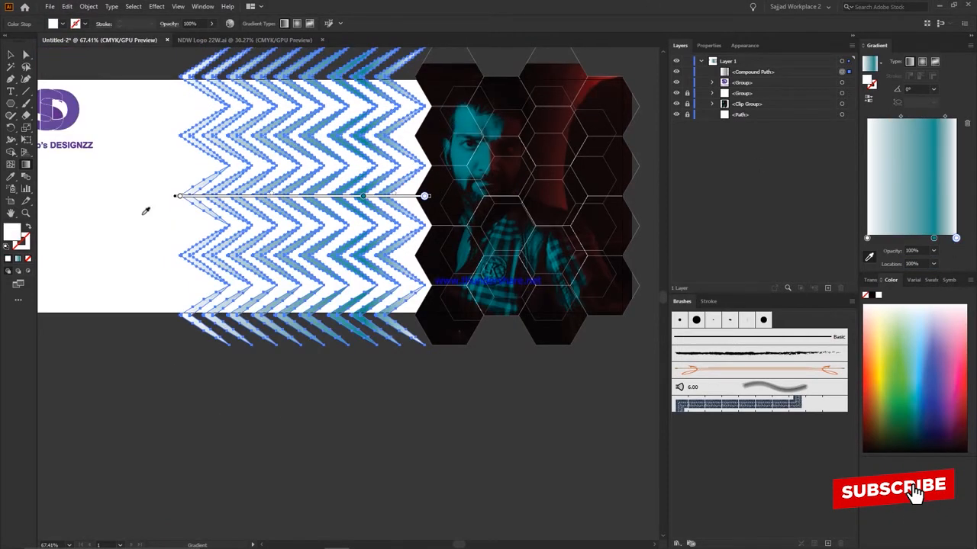
Recolor the gradient's end stop with a near-black sampled from the dark area of the photo.
left_click(462, 133)
left_click(442, 183)
scroll(442, 183, "down", 2)
scroll(443, 183, "up", 3)
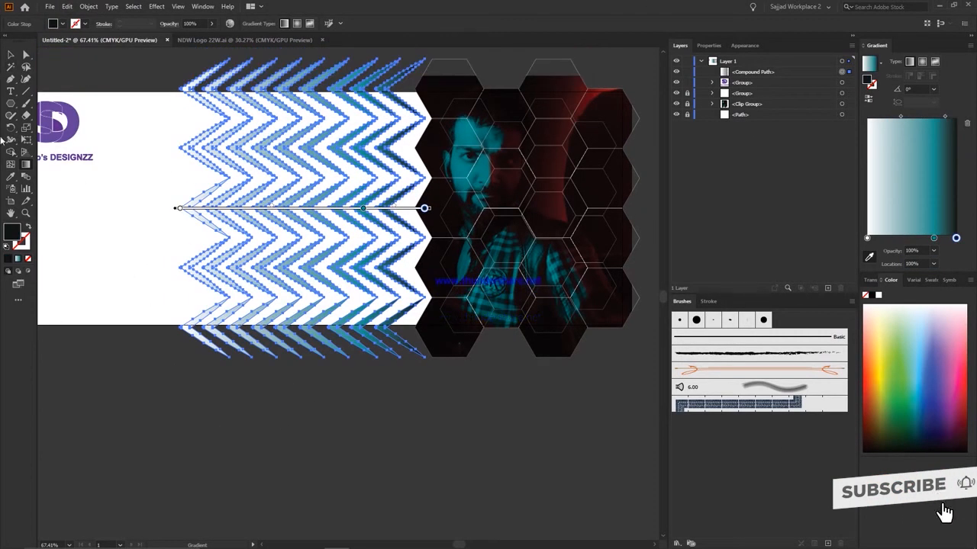
mouse_move(955, 238)
left_mouse_down()
mouse_move(908, 239)
mouse_move(955, 238)
left_mouse_up()
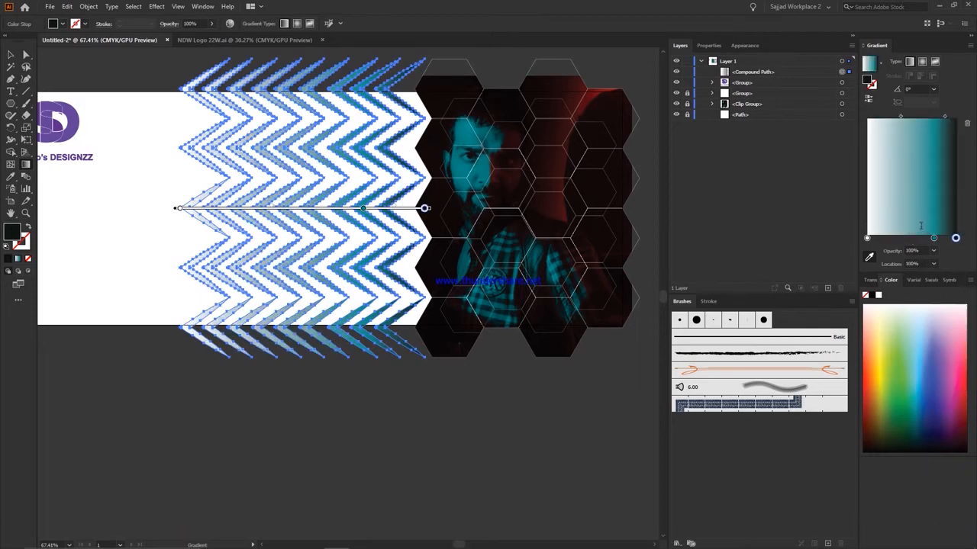
Add a gradient stop at 50%, color it with the dark red sampled from the photo and set its opacity to 50%.
left_click(911, 239)
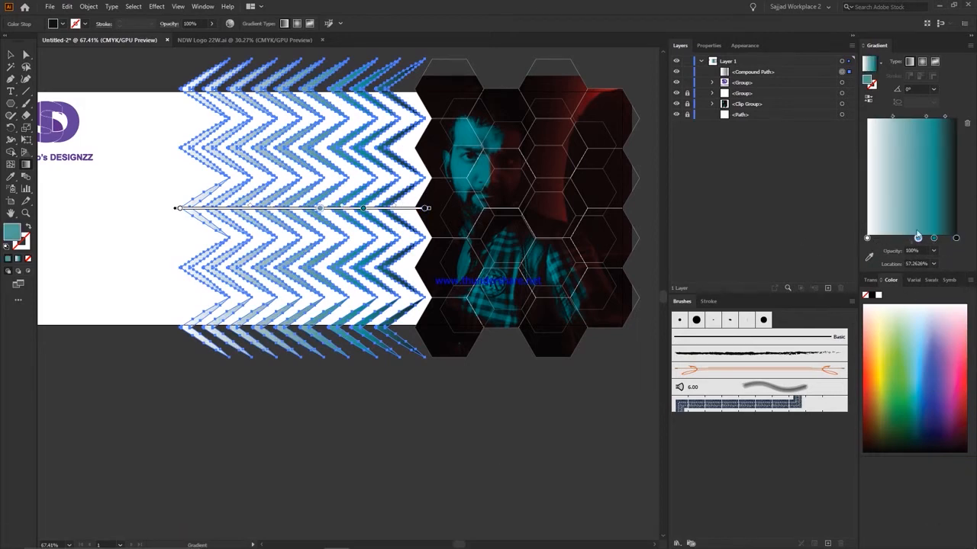
left_click(871, 259)
left_click(594, 115)
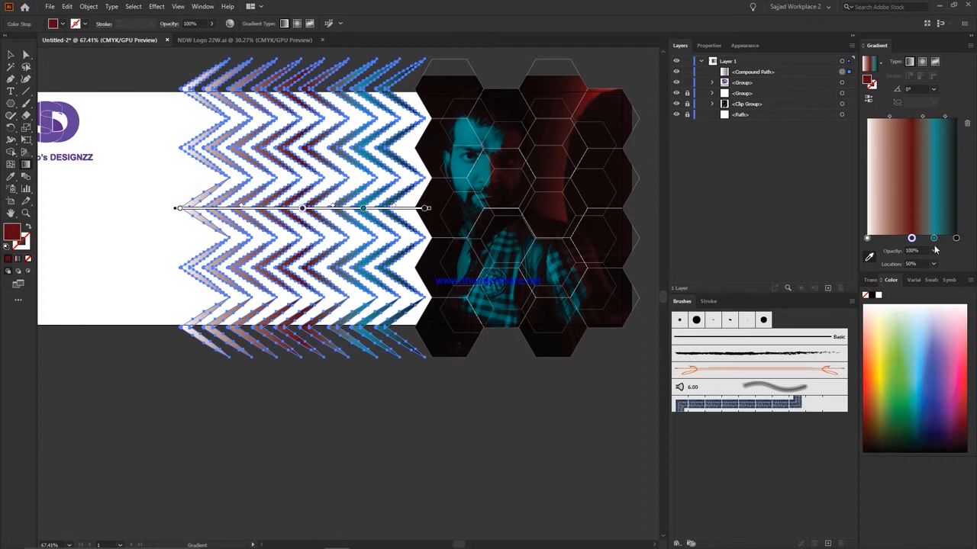
key("v")
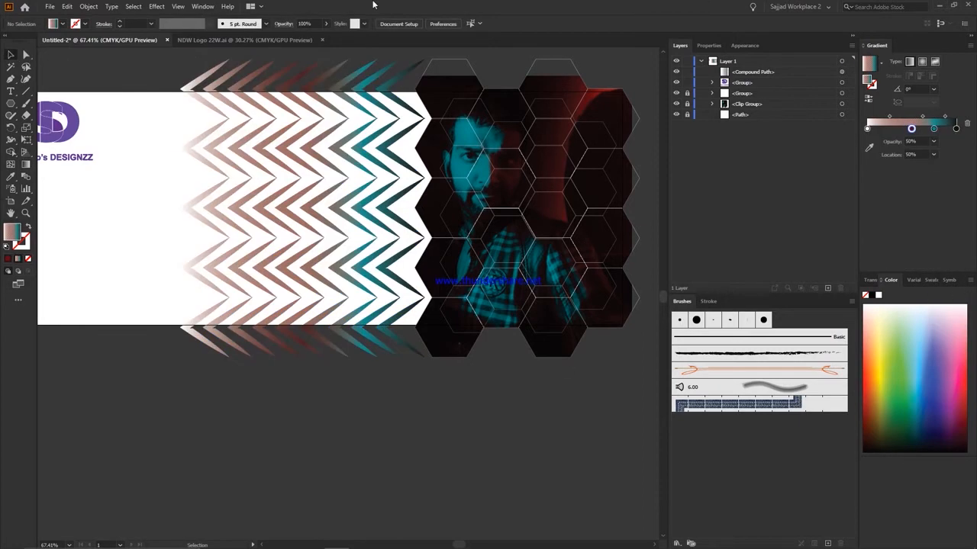
Set the opacity of the gradient's white start stop to 0% and deselect the artwork.
left_click(867, 128)
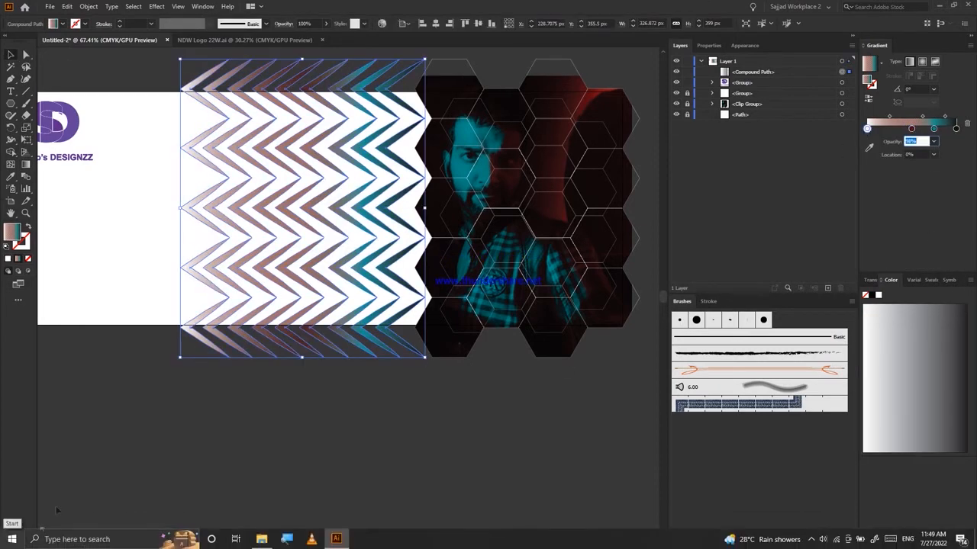
left_click(215, 456)
scroll(214, 457, "up", 2)
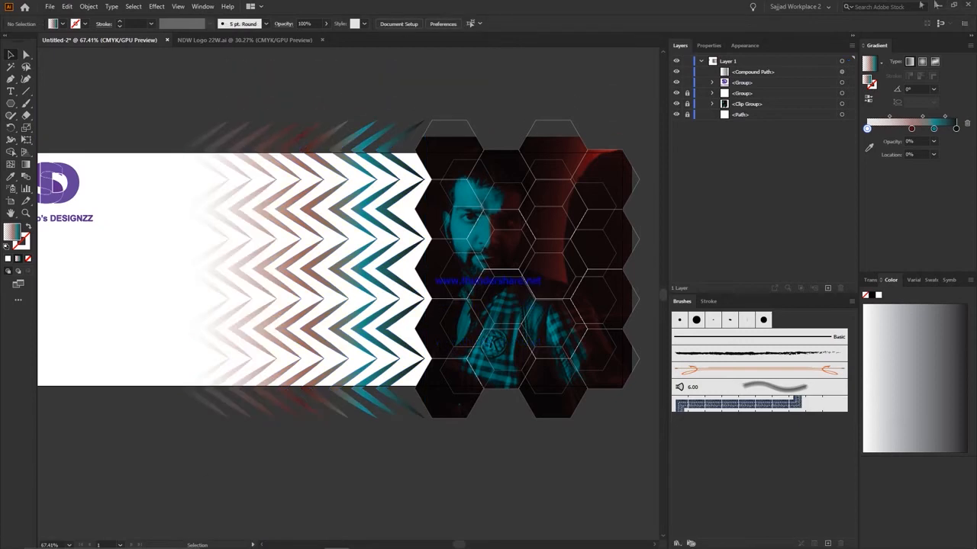
scroll(215, 456, "left", 2)
key("ctrl+a")
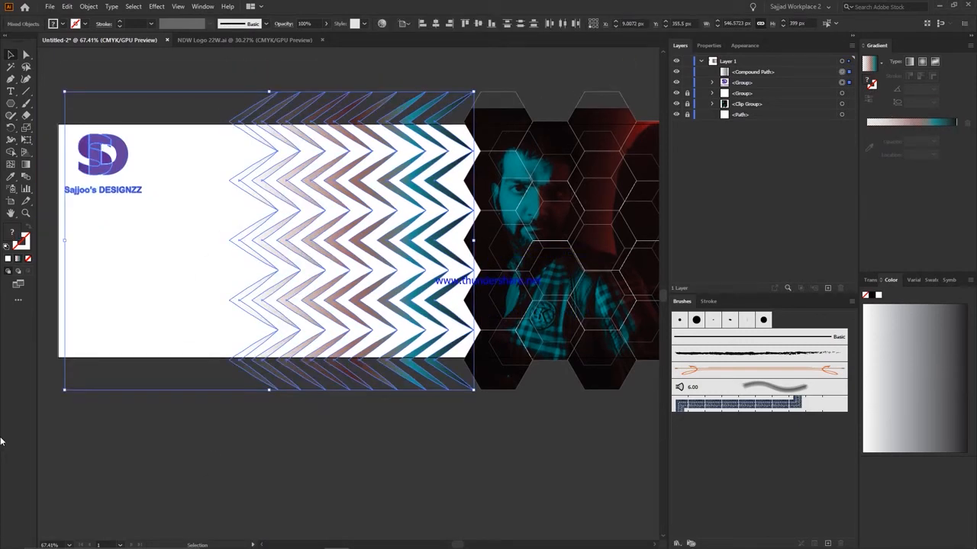
left_click(277, 453)
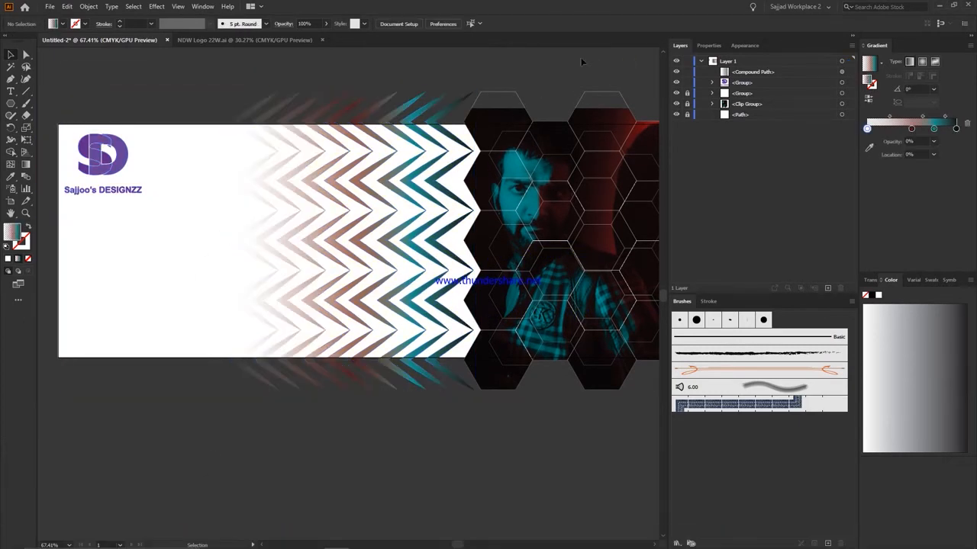
Lock the zigzag compound path and the logo group, and unlock the background path.
scroll(256, 76, "up", 2)
scroll(256, 76, "right", 3)
left_click(198, 131)
scroll(66, 427, "up", 2)
scroll(65, 428, "down", 1)
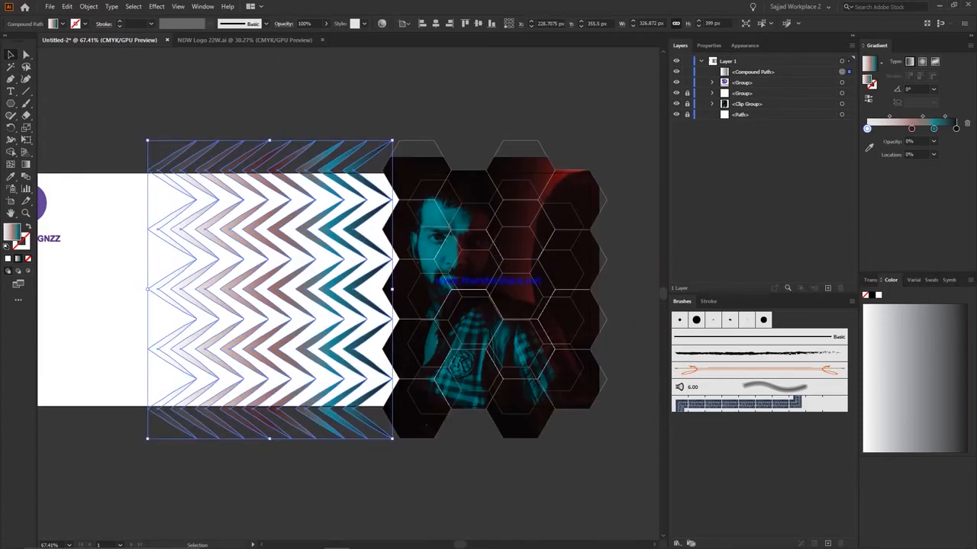
left_click(632, 286)
scroll(477, 87, "down", 3)
scroll(477, 88, "left", 2)
left_click(686, 71)
left_click(686, 82)
left_click(688, 114)
scroll(690, 116, "down", 1)
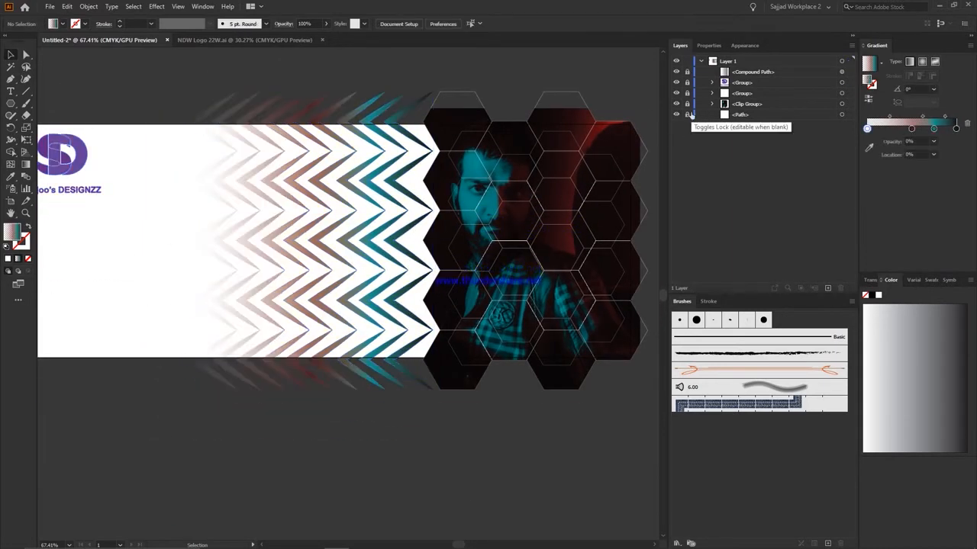
Fill the background path with a light blue picked from the color spectrum.
left_click(841, 115)
scroll(458, 229, "down", 1)
left_click(62, 23)
left_click(67, 40)
left_click(915, 328)
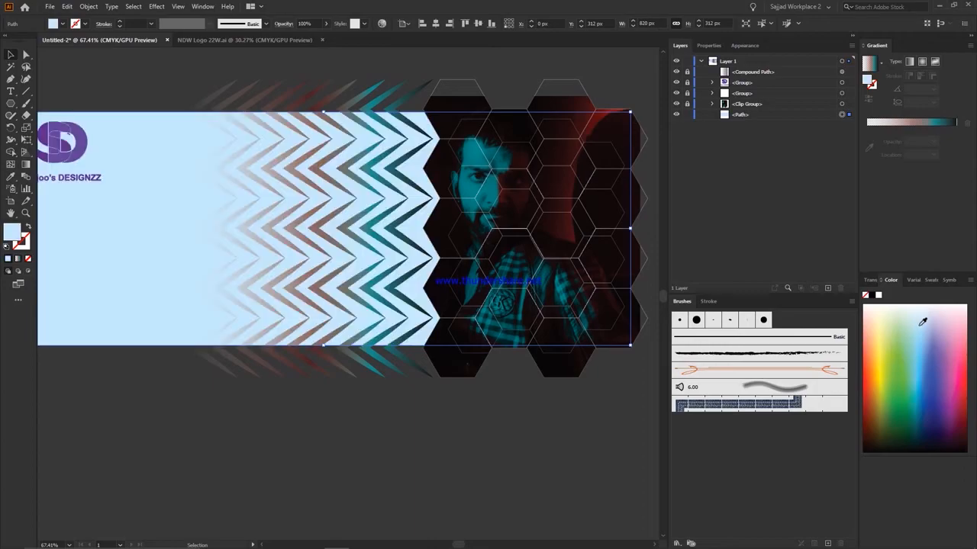
Apply a grainy texture effect to the light blue background path.
left_click(156, 6)
left_click(223, 160)
left_click(717, 81)
left_click(902, 30)
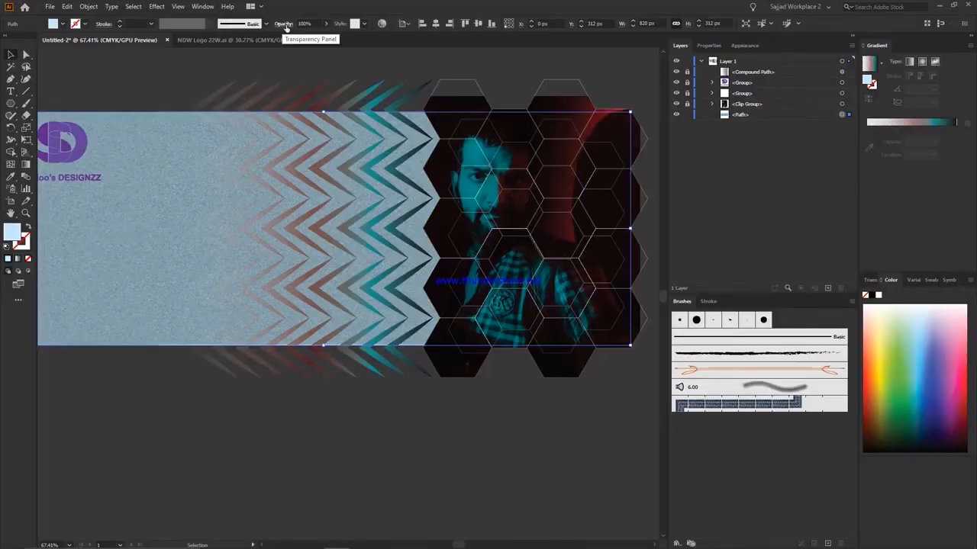
Change the logo group's blending mode so the grainy background shows through the logo.
left_click(321, 468)
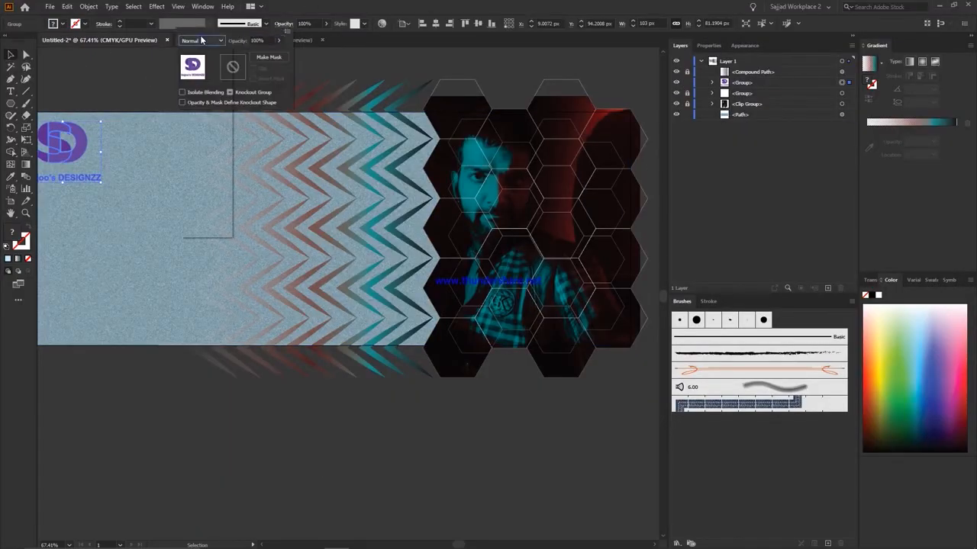
left_click(55, 144)
key("ctrl+plus")
key("ctrl+plus")
key("ctrl+plus")
key("ctrl+plus")
key("ctrl+plus")
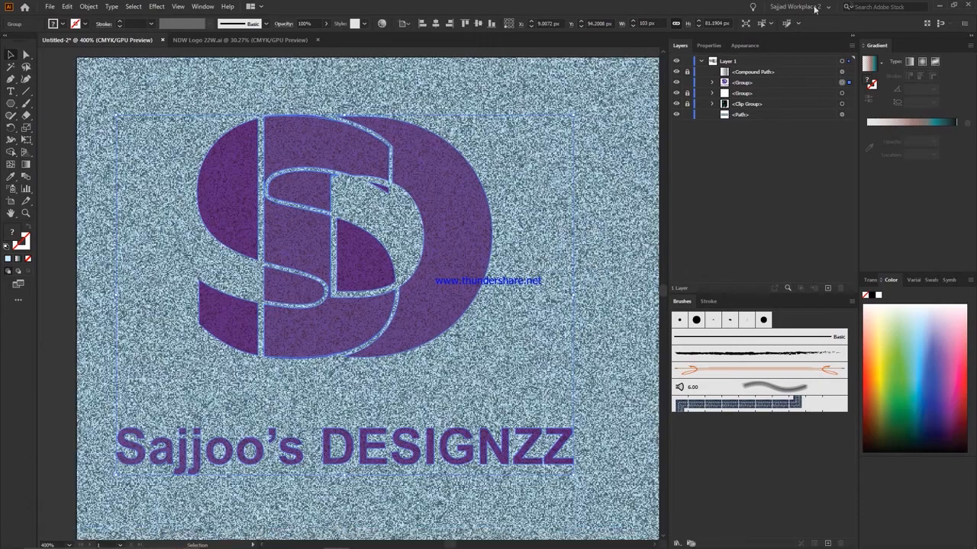
Unlock the zigzag compound path and try reapplying the last-used effect to it.
scroll(420, 314, "down", 1)
left_click(689, 72)
key("ctrl+0")
left_click(397, 166)
left_click(157, 6)
left_click(165, 18)
left_click(68, 6)
left_click(82, 17)
scroll(388, 81, "down", 1)
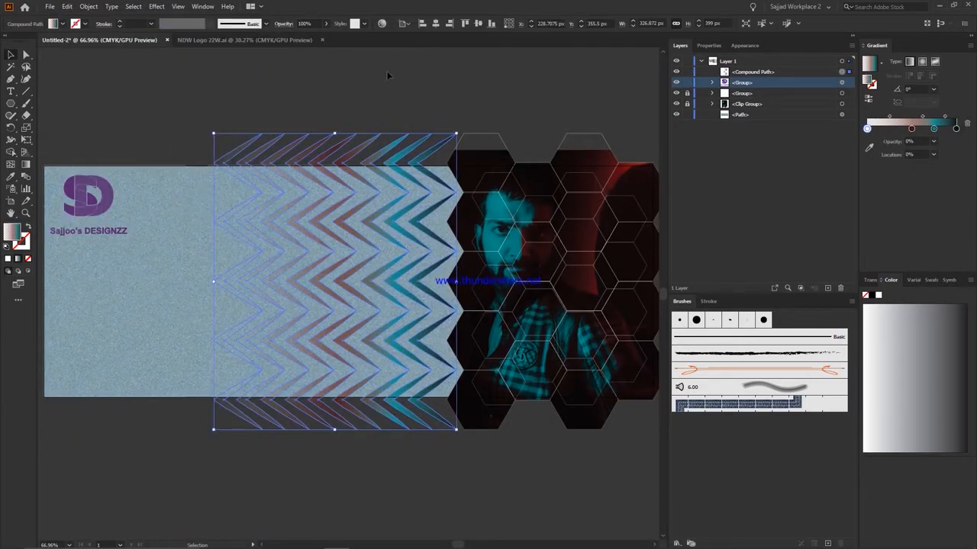
left_click(388, 81)
Unlock all the artwork and clip it with a copy of the grainy background rectangle pasted in front.
scroll(328, 424, "up", 5)
scroll(336, 421, "up", 3)
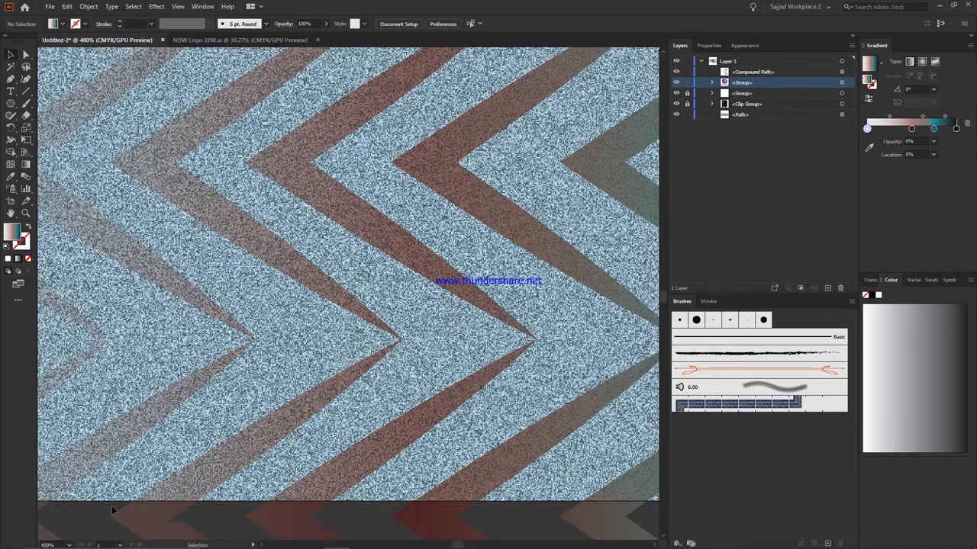
key("ctrl+0")
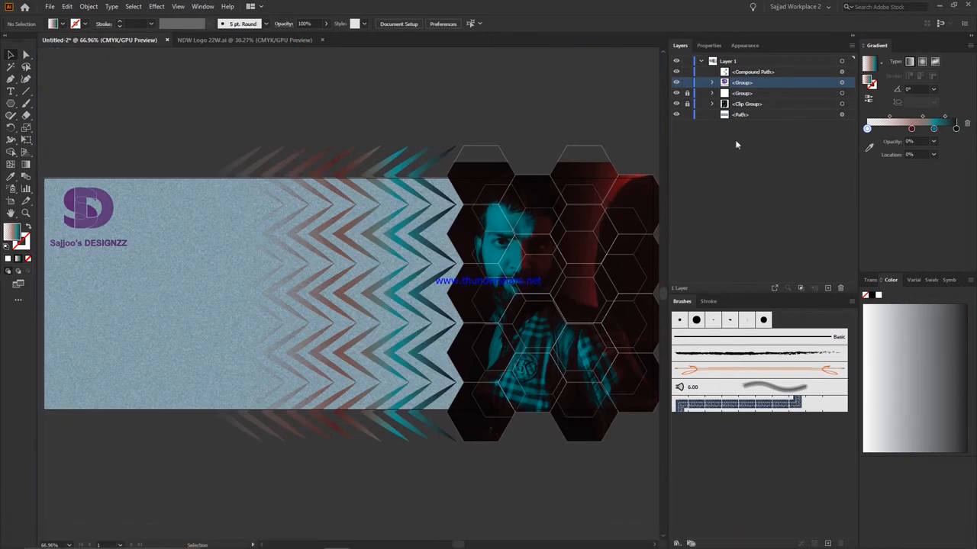
left_click(842, 115)
key("ctrl+c")
left_click(88, 7)
mouse_move(67, 6)
left_click(93, 109)
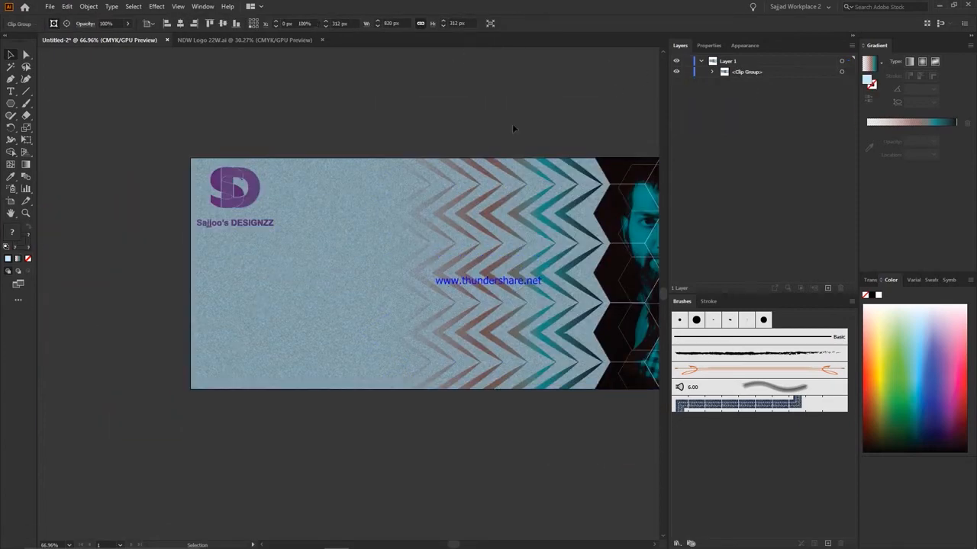
left_click(612, 60)
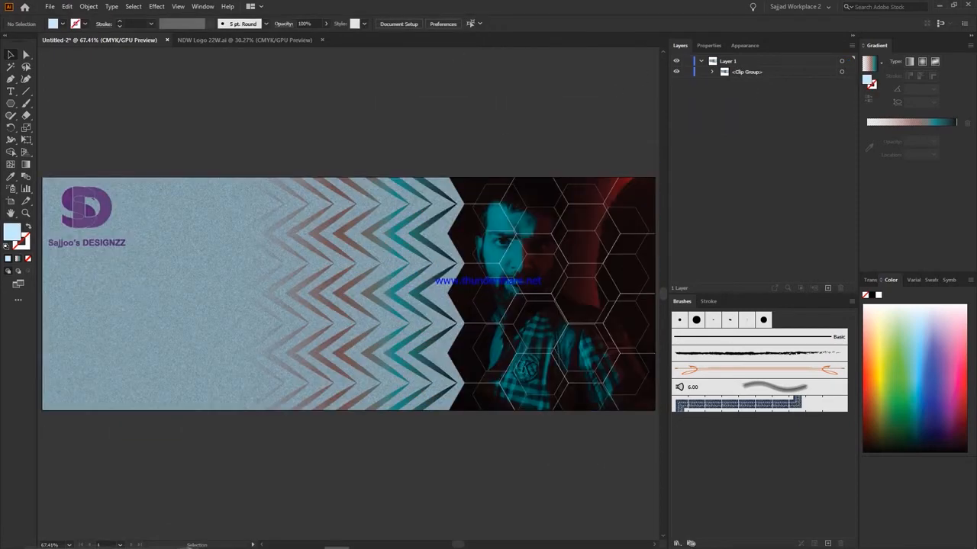
Change the blending mode of the linked photo inside the nested clip group and deselect it.
left_click(712, 71)
left_click(724, 125)
scroll(149, 221, "down", 1)
left_click(841, 147)
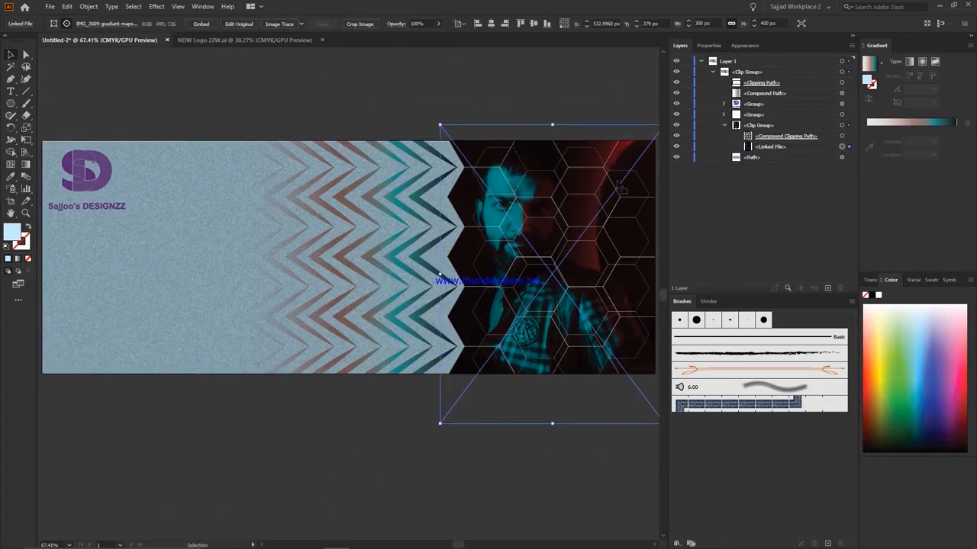
left_click(396, 24)
left_click(313, 40)
left_click(316, 87)
left_click(321, 41)
left_click(254, 81)
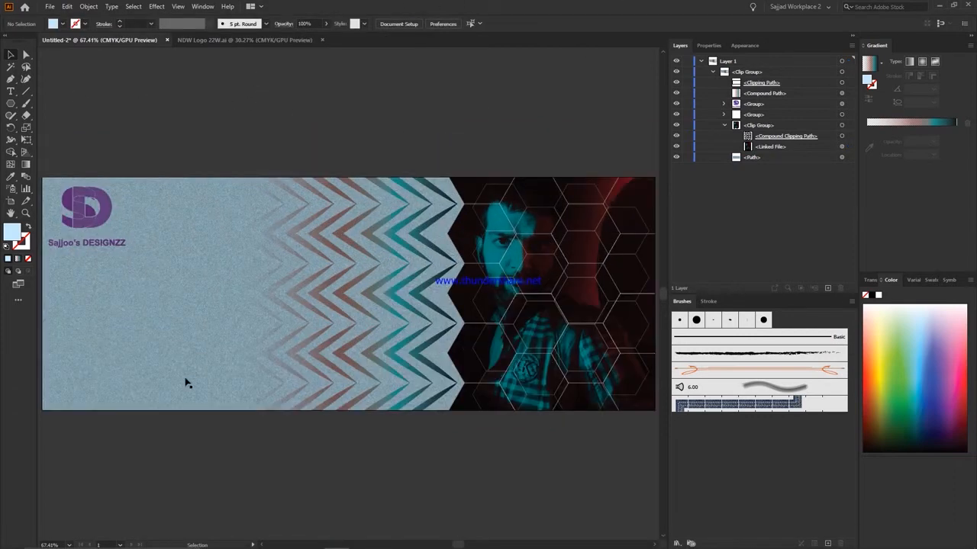
Move the logo group out of the clip group to the top of the layer, and collapse and lock the clip group.
left_click(841, 114)
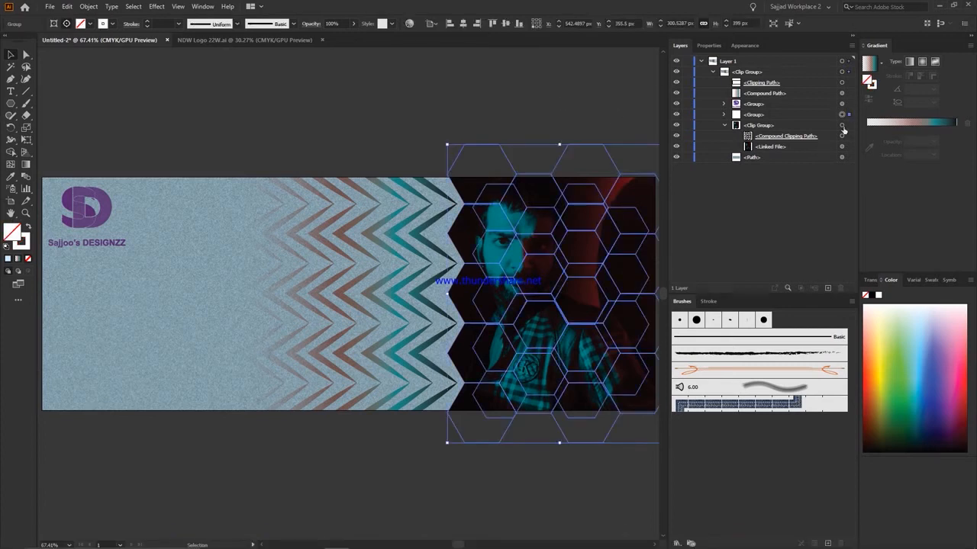
left_click(842, 104)
left_click_drag(754, 105, 750, 67)
left_click(479, 127)
scroll(391, 445, "up", 2)
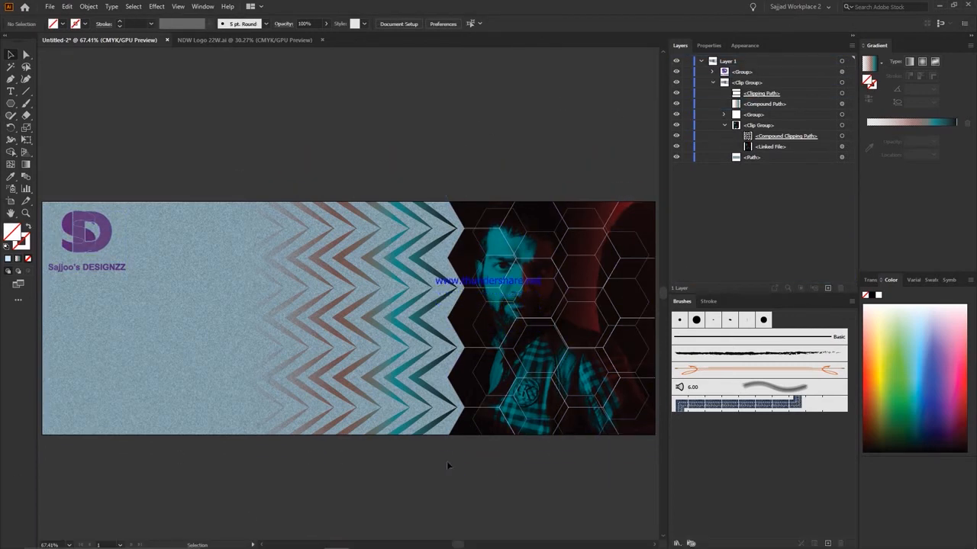
left_click(712, 82)
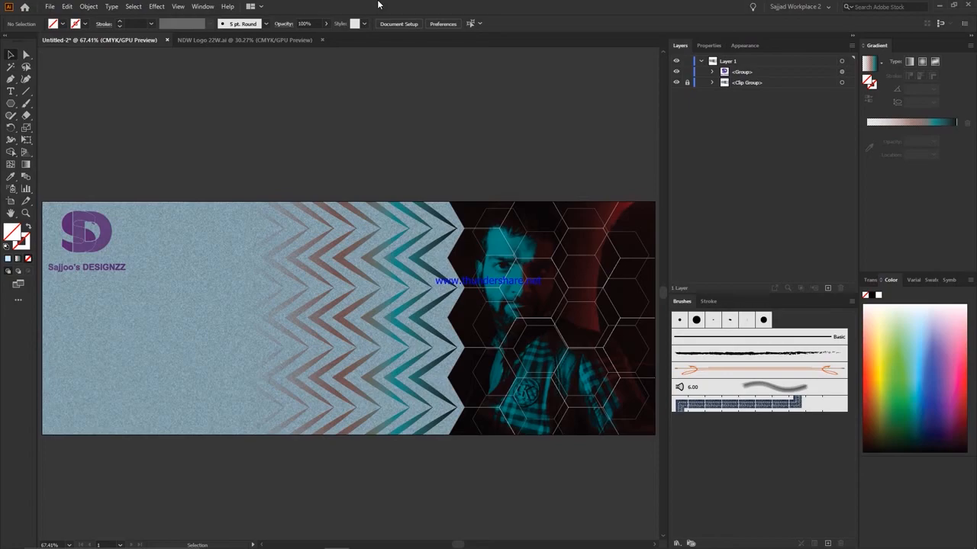
Open Cover.psd from the SR folder in Photoshop and copy its red list of design services.
left_click(111, 7)
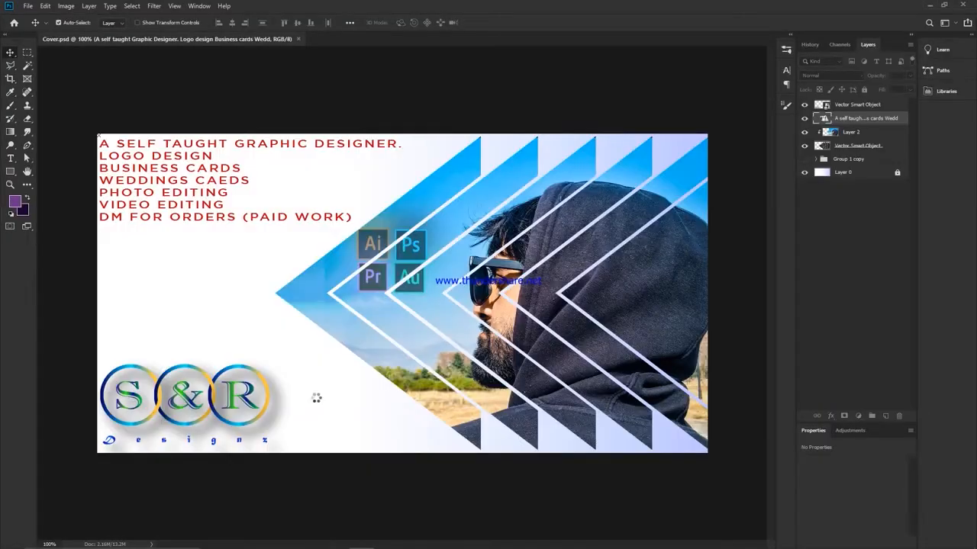
double_click(183, 176)
type("c")
left_click(55, 106)
key("ctrl+z")
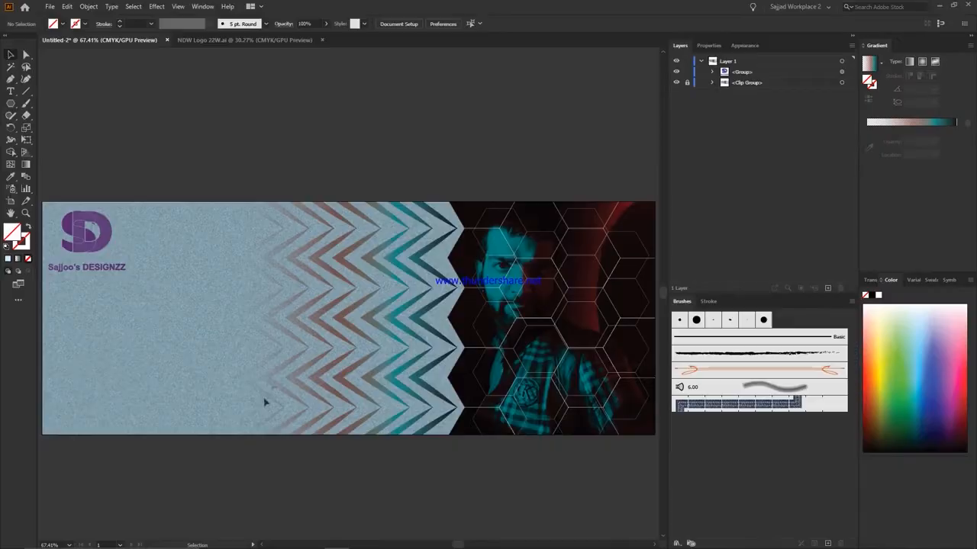
Draw a text frame below the logo in the Illustrator banner and paste the copied services list into it.
key("t")
left_click_drag(46, 288, 223, 394)
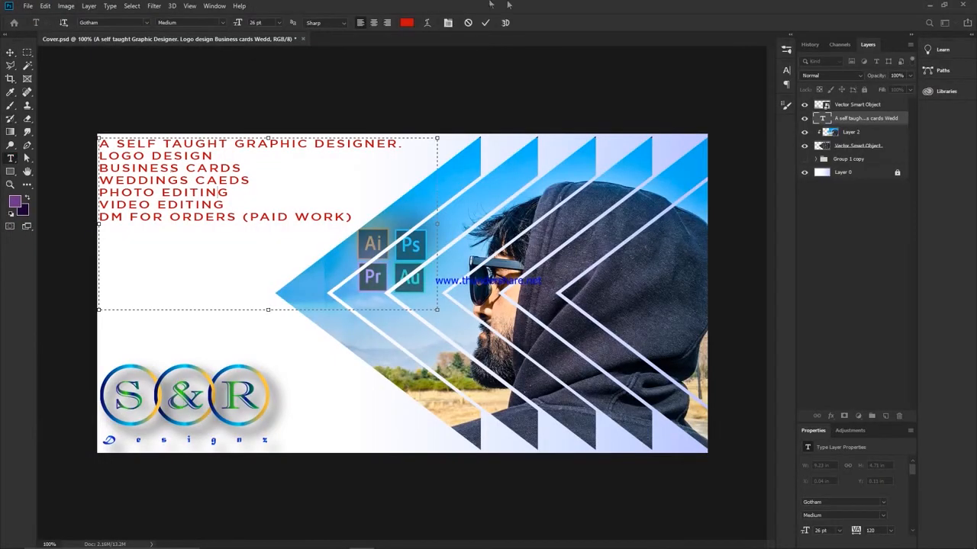
key("ctrl+a")
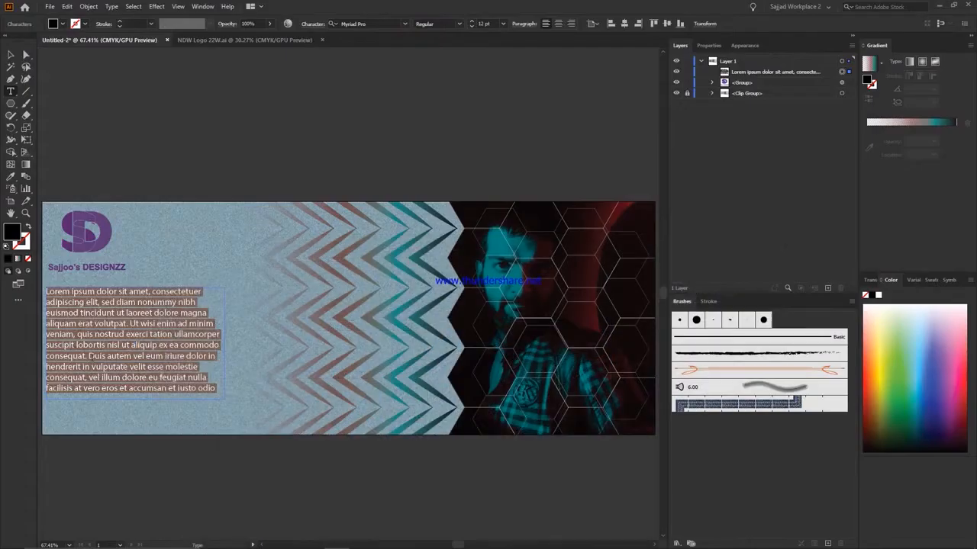
key("ctrl+v")
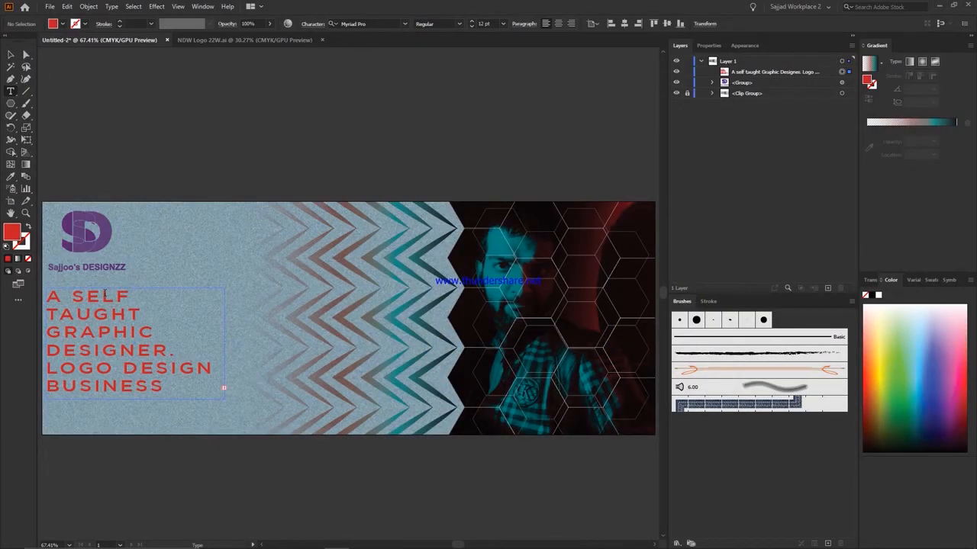
Set all text in the services list to 9 pt with 10 pt leading.
key("ctrl+a")
left_click_drag(490, 25, 415, 5)
type("9")
key("Return")
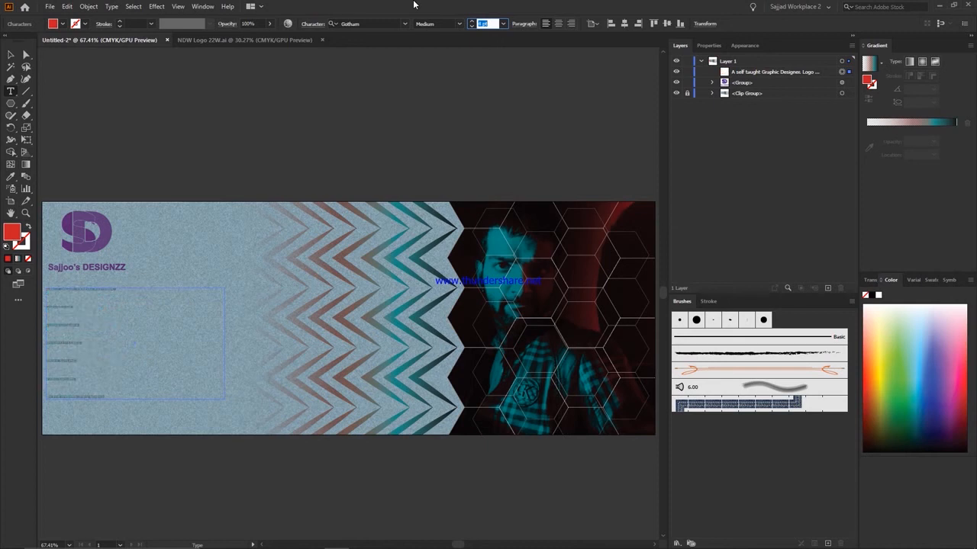
left_click(313, 24)
mouse_move(125, 547)
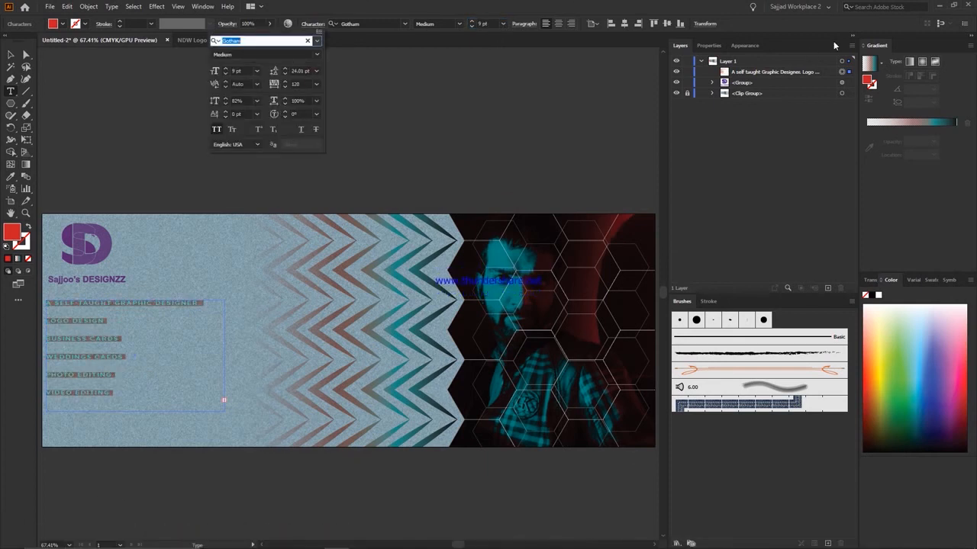
left_click_drag(311, 71, 266, 159)
type("8")
key("Return")
key("Up")
key("Up")
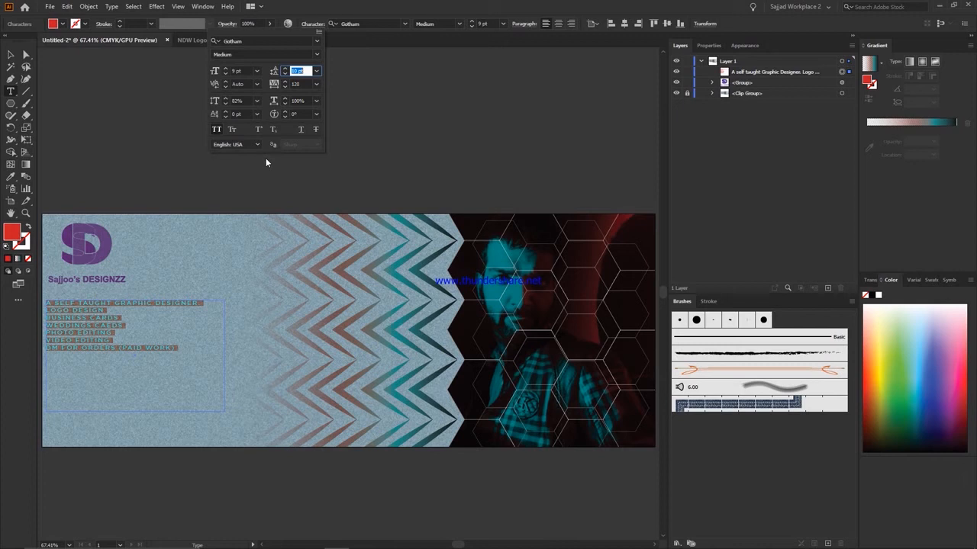
Switch the services list to automatic leading and set its font size to 10 pt.
left_click(317, 71)
left_click(305, 81)
left_click(113, 336)
key("ctrl+a")
scroll(494, 24, "up", 1)
key("Right")
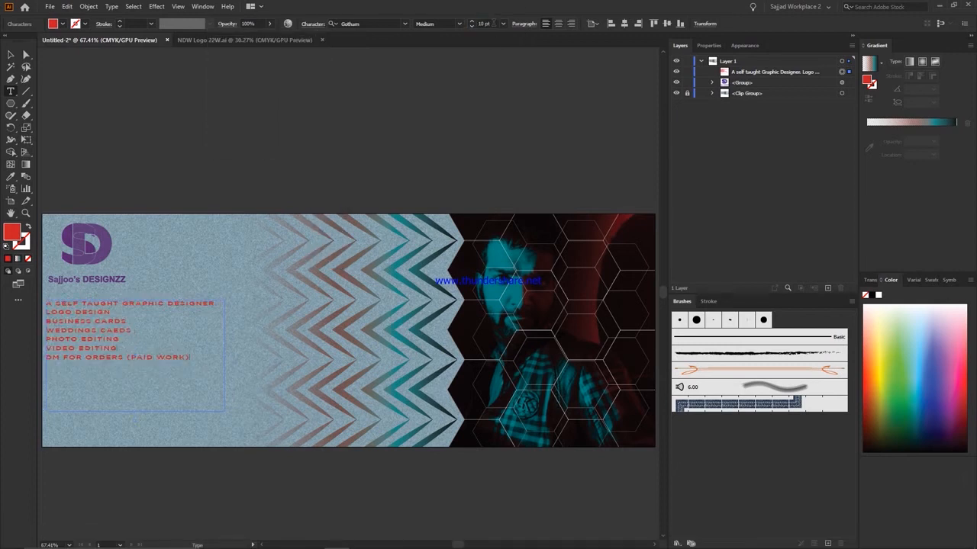
Insert the line "Youtube banner & thumbnail" just above the paid-work order line.
key("Home")
key("Return")
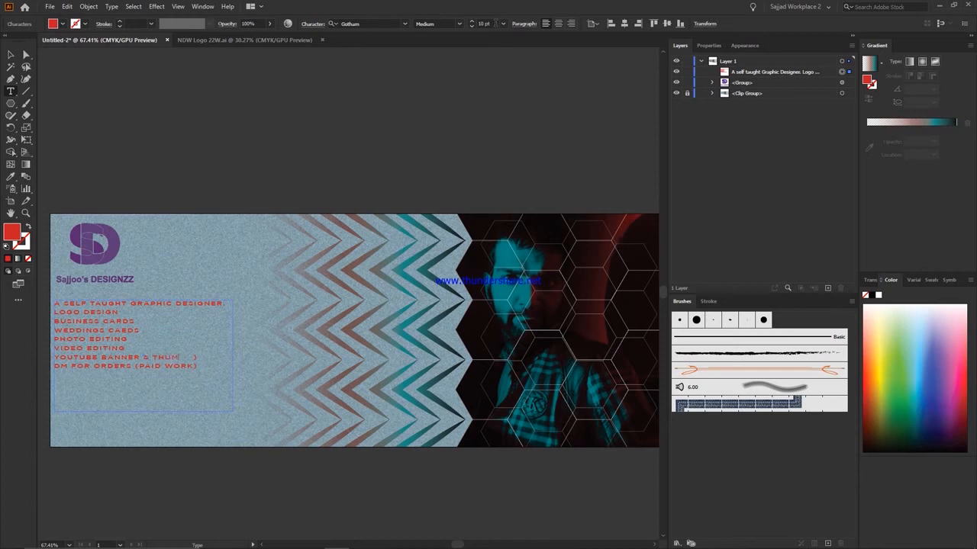
type("l")
Restore the deleted list text and switch all of it from all caps to small caps.
key("ctrl+a")
key("BackSpace")
key("ctrl+z")
left_click(312, 24)
left_click(230, 130)
Try centred and justified paragraph alignments on the service lines, and return them to left alignment.
left_click(175, 357)
left_click_drag(175, 357, 52, 319)
left_click(524, 24)
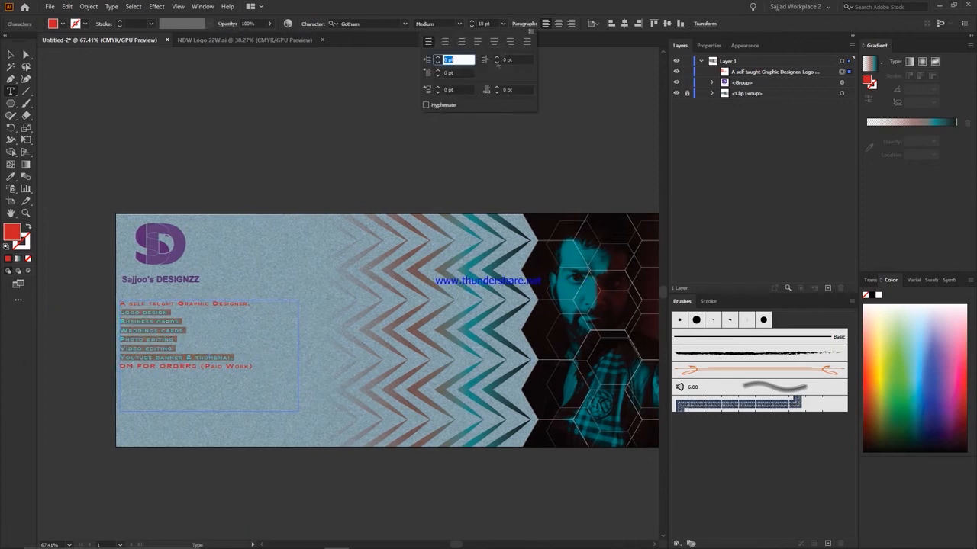
left_click(445, 41)
left_click(477, 42)
left_click(527, 42)
left_click(429, 43)
left_click(531, 31)
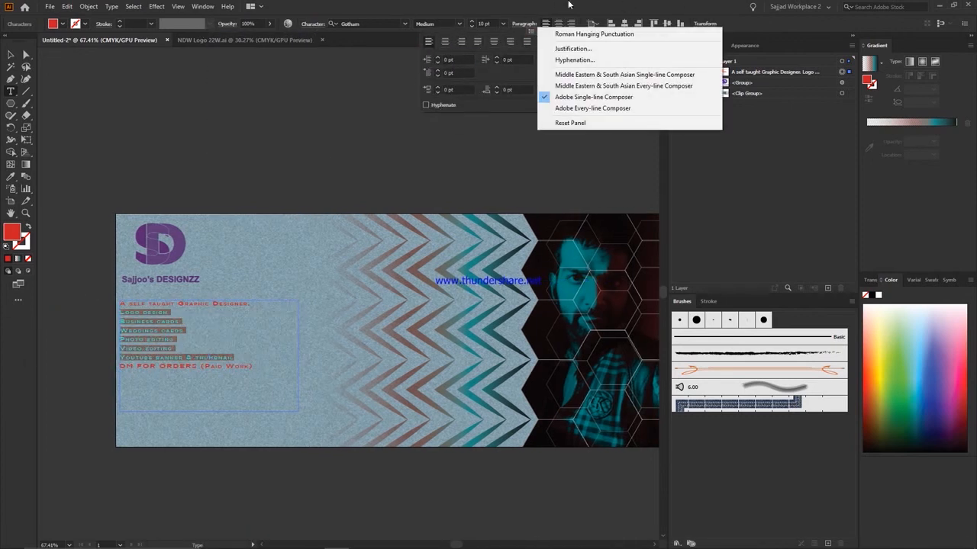
left_click(599, 6)
Try superscript and subscript formatting on the whole services list.
left_click_drag(247, 360, 65, 308)
left_click_drag(260, 372, 53, 302)
left_click(404, 24)
left_click(405, 23)
left_click(404, 23)
left_click(404, 24)
scroll(320, 229, "up", 2)
left_click(312, 24)
left_click(259, 129)
left_click(274, 129)
left_click(275, 129)
left_click(259, 129)
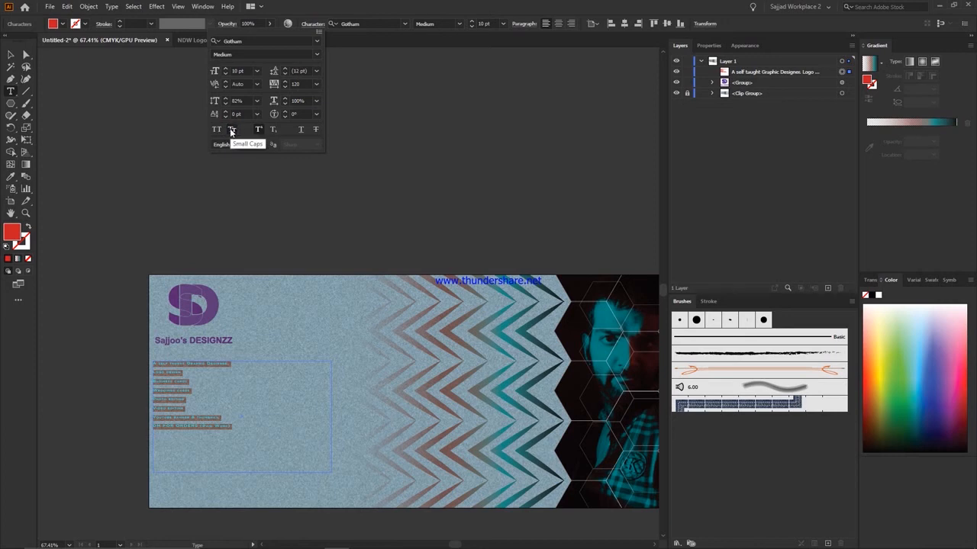
Set the whole services list to 18 pt with 12 pt leading and turn superscript off.
left_click(502, 23)
left_click(516, 135)
left_click(311, 23)
left_click(316, 84)
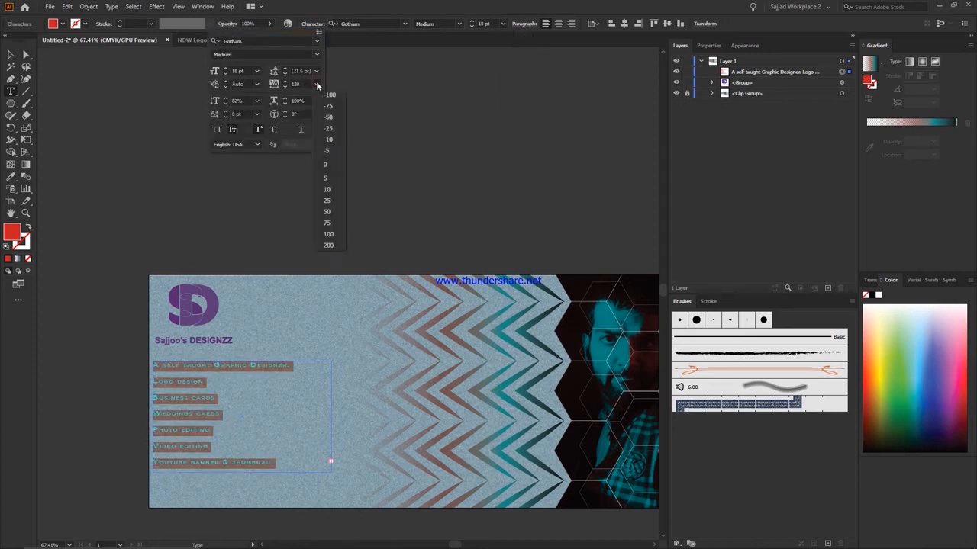
left_click(316, 71)
left_click(331, 177)
left_click(259, 129)
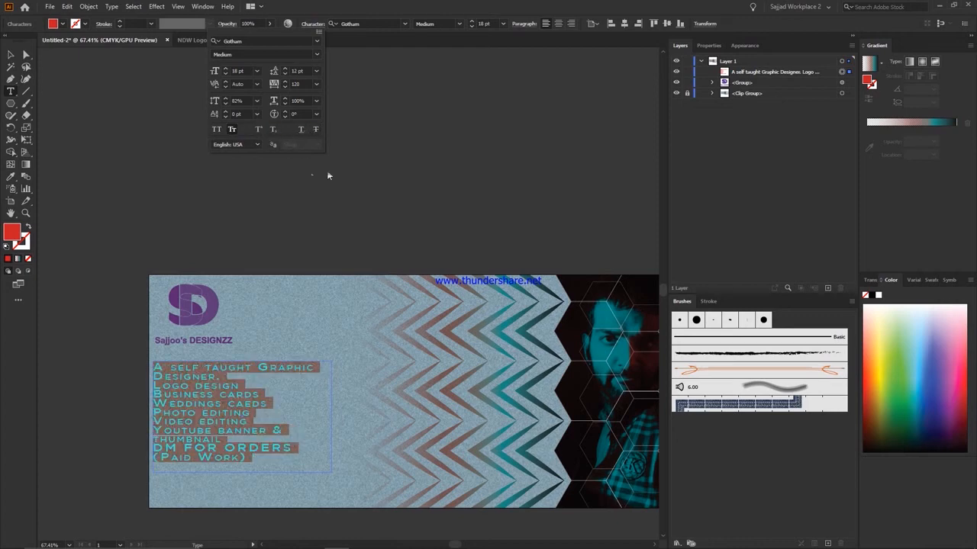
Reduce the font size of the services list to 11 pt.
left_click(503, 24)
left_click(516, 123)
left_click(503, 25)
left_click(516, 99)
Change the fill colour of all text in the services list to black.
left_click(292, 440)
scroll(293, 441, "left", 3)
key("ctrl+a")
left_click(941, 428)
left_click_drag(941, 428, 935, 456)
Select the services text frame as an object and change its font to Gotham-Black.
left_click(11, 55)
left_click(221, 447)
left_click(282, 352)
left_click(461, 24)
left_click(439, 49)
scroll(331, 108, "down", 1)
left_click(404, 24)
left_click(382, 121)
Format the services text in All Caps.
left_click(312, 25)
left_click(217, 130)
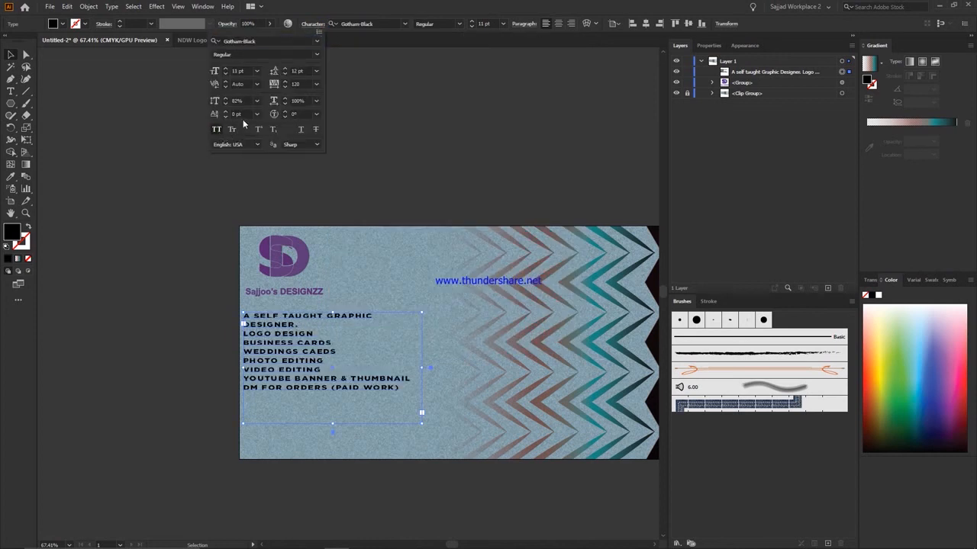
scroll(418, 377, "down", 1)
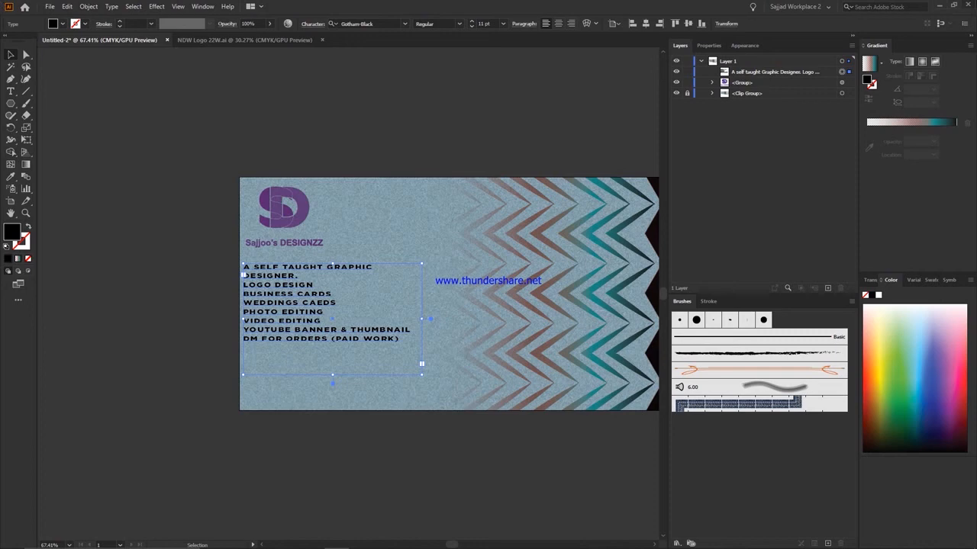
Widen the services text frame until its first line fits on one row, and nudge it slightly left.
scroll(426, 262, "down", 2)
right_click(428, 260)
left_click(47, 181)
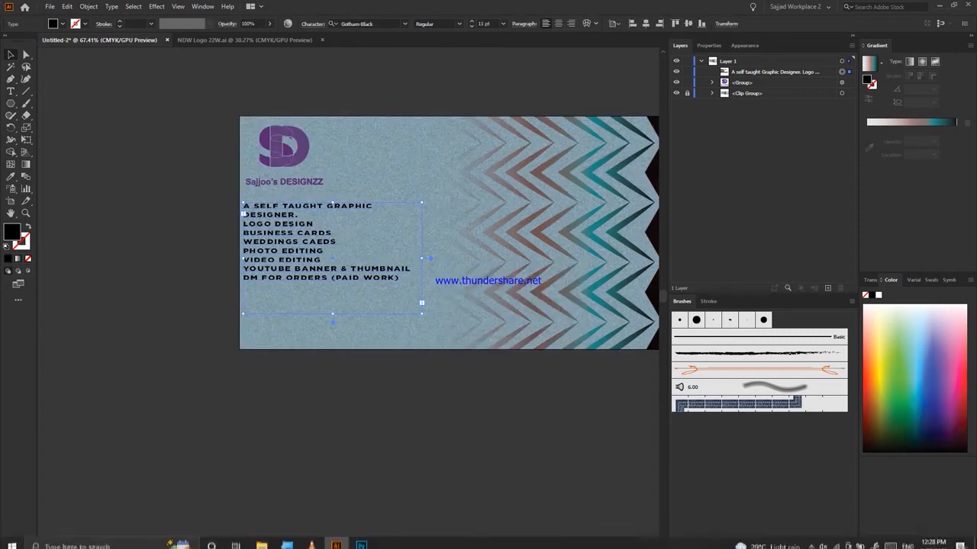
left_click_drag(422, 258, 444, 258)
left_click_drag(390, 277, 387, 277)
Add a "Digital Portraits" line after Video Editing and separate the intro and order lines with blank lines.
double_click(387, 277)
scroll(241, 279, "down", 1)
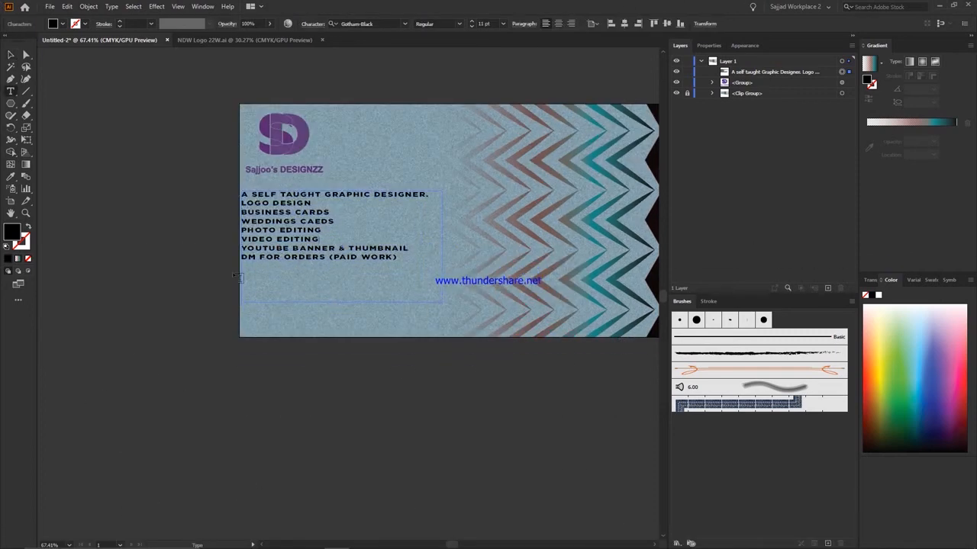
type("PL PORTRAITS")
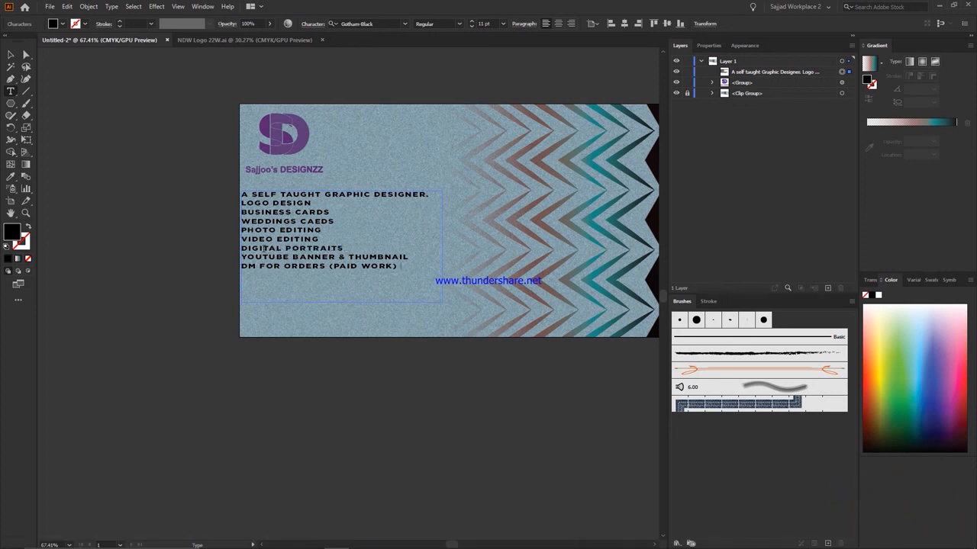
key("Return")
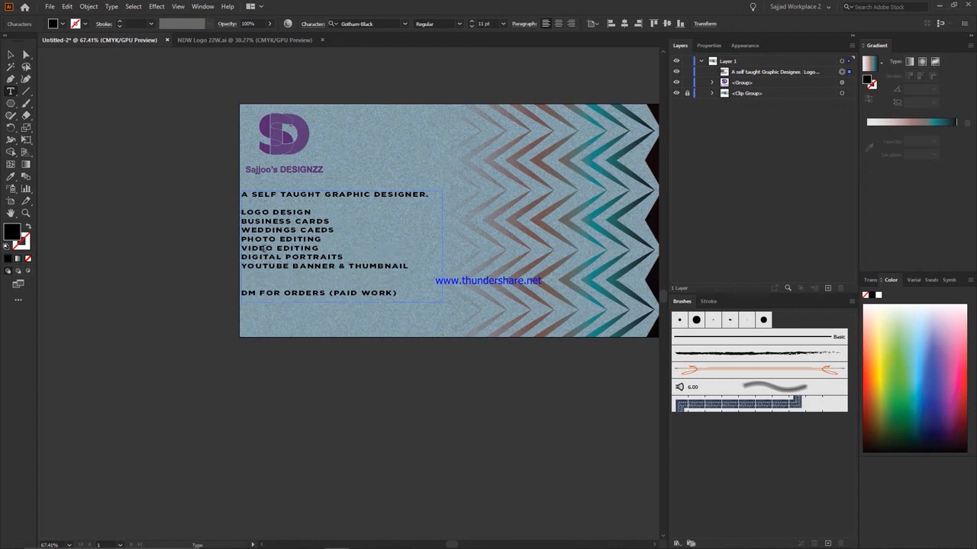
Expand the services text into outlined shapes.
left_click(11, 55)
left_click(89, 6)
left_click(107, 118)
left_click(463, 336)
Move the logo and the outlined text together slightly inward from the banner's left edge.
left_click(286, 128, "shift")
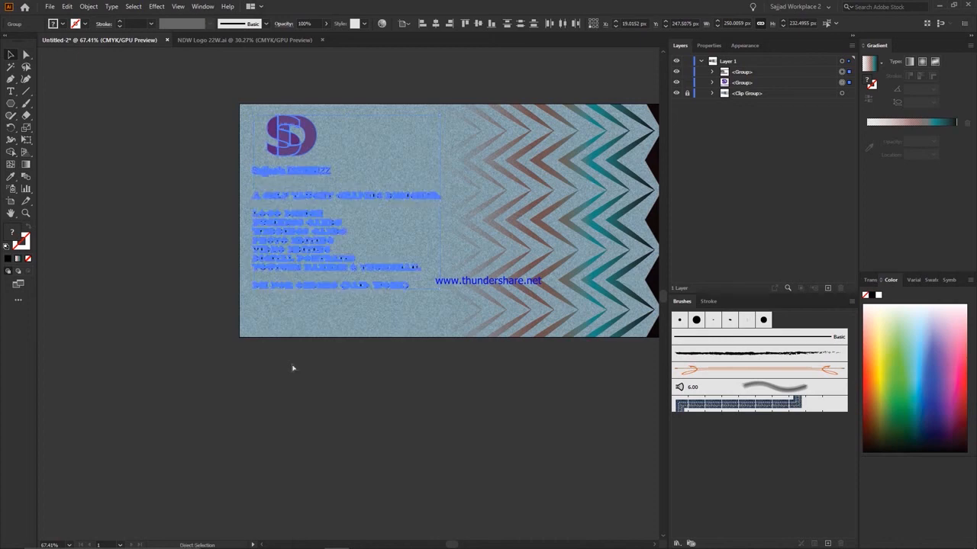
left_click(298, 113)
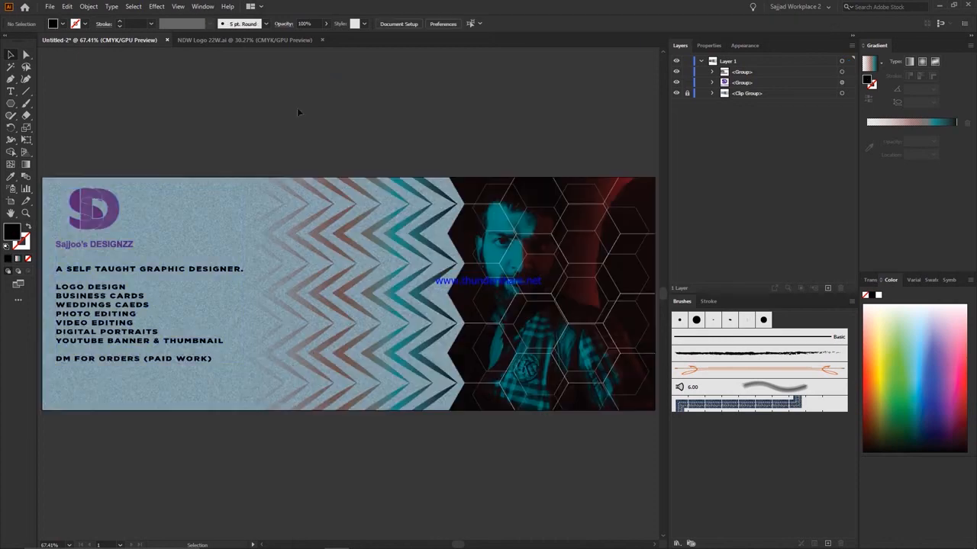
left_click(180, 269)
left_click(283, 23)
left_click(200, 41)
left_click(195, 79)
left_click(527, 88)
Save the banner document as Untitled-2.ai with the offered Illustrator options.
left_click(50, 6)
left_click(61, 89)
left_click(127, 25)
scroll(50, 157, "down", 2)
left_click(43, 59)
left_click(398, 306)
left_click(542, 405)
Export the banner to the Desktop as a JPEG using artboards, CMYK colour, maximum quality and 300 ppi.
left_click(49, 6)
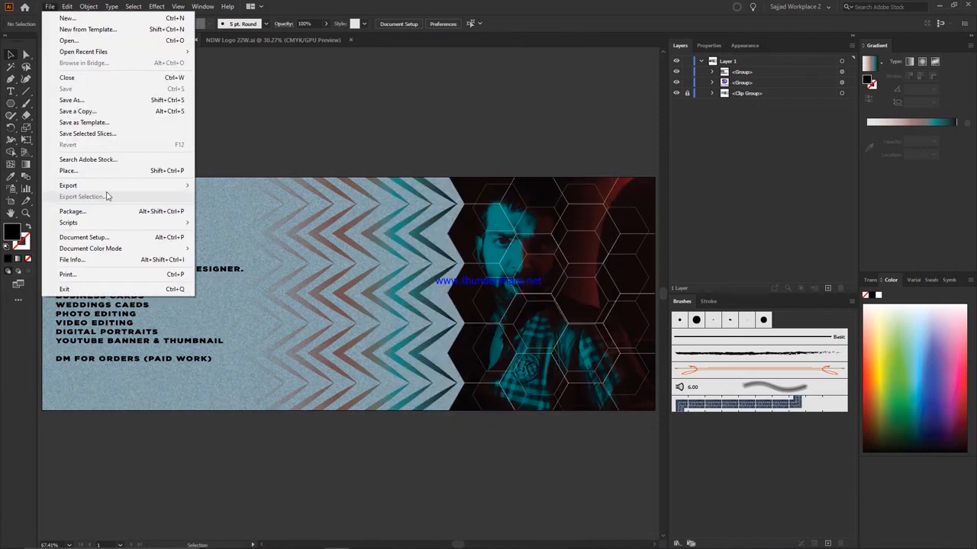
mouse_move(107, 186)
left_click(220, 196)
left_click(110, 251)
key("BackSpace")
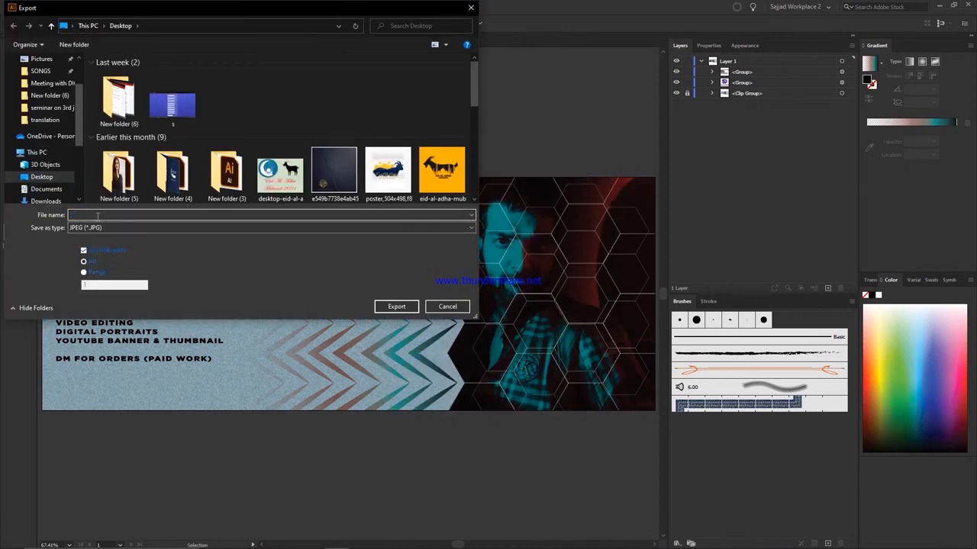
key("Return")
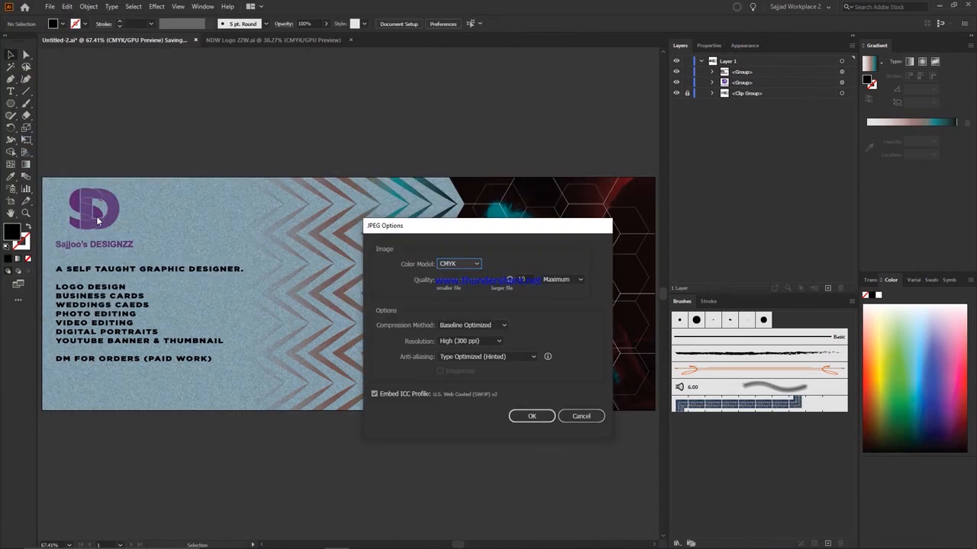
key("Return")
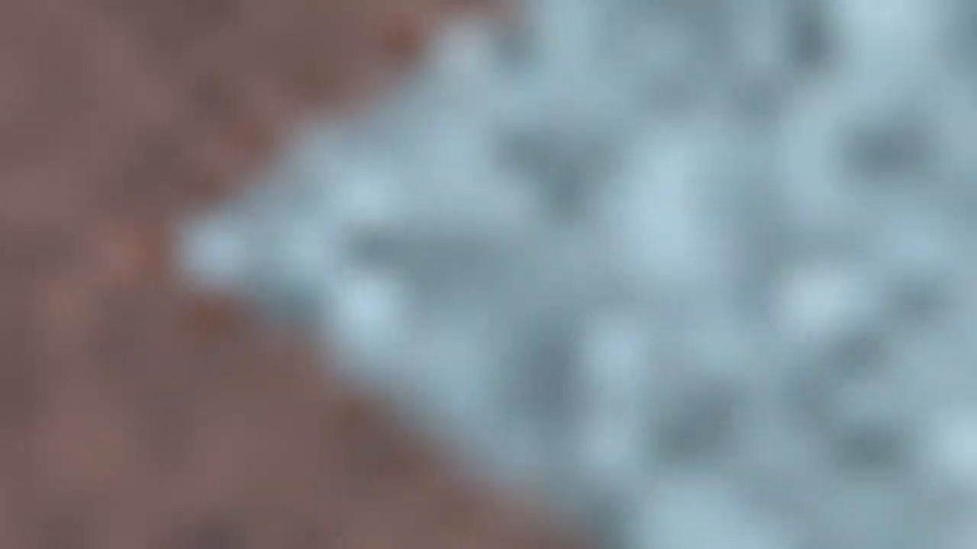